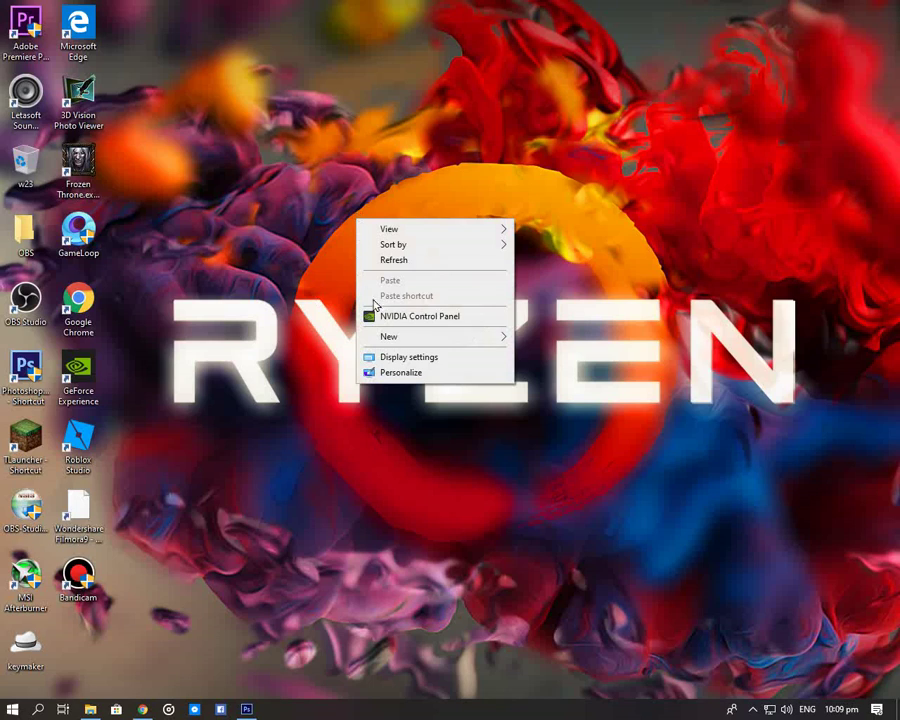
Open the NVIDIA Control Panel from the desktop and refresh the desktop.
left_click(450, 318)
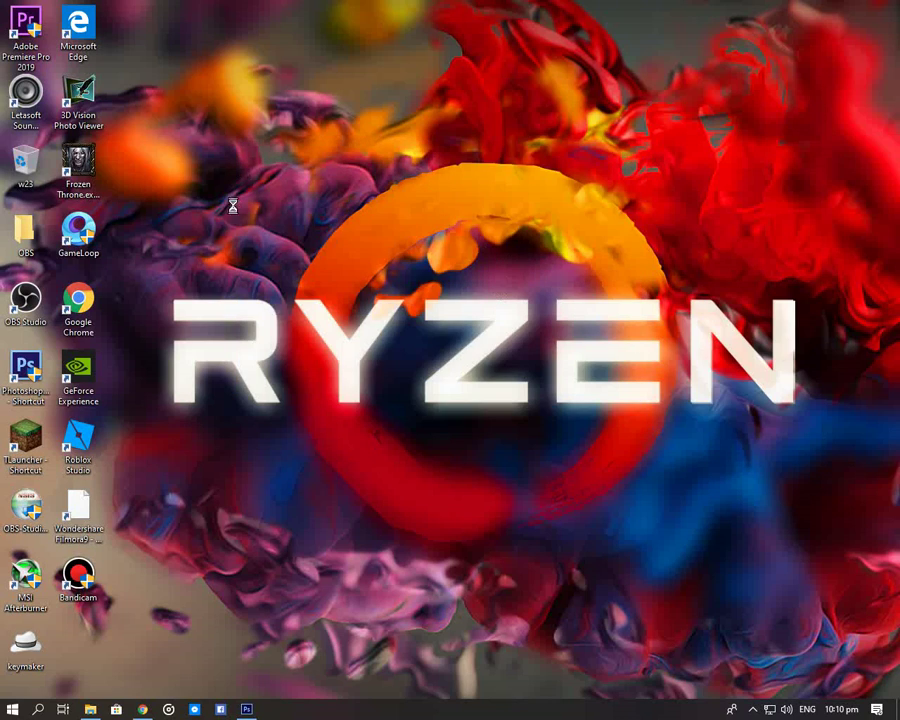
right_click(445, 220)
left_click(484, 259)
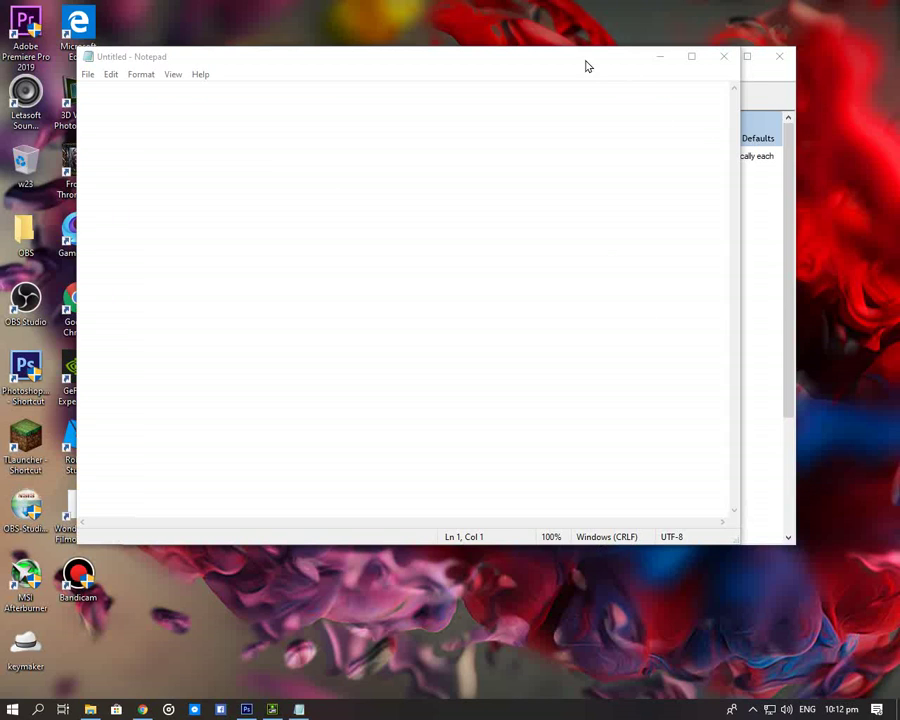
Write the note "SO YOU MUST FOLLOW MY SETTINGS!" in the blank Notepad document.
left_click_drag(587, 66, 597, 108)
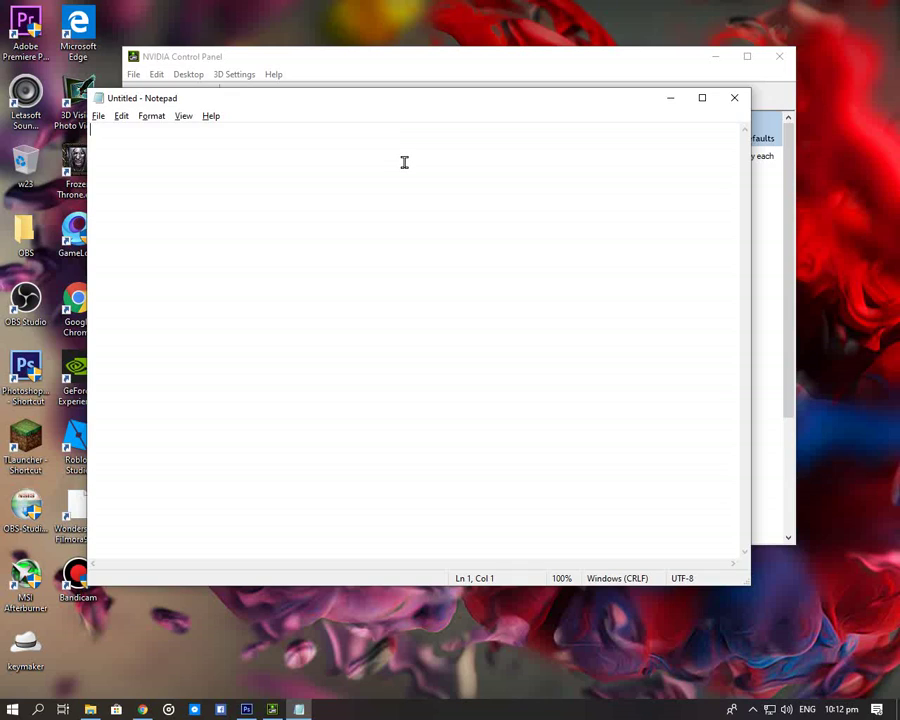
type("SO Y")
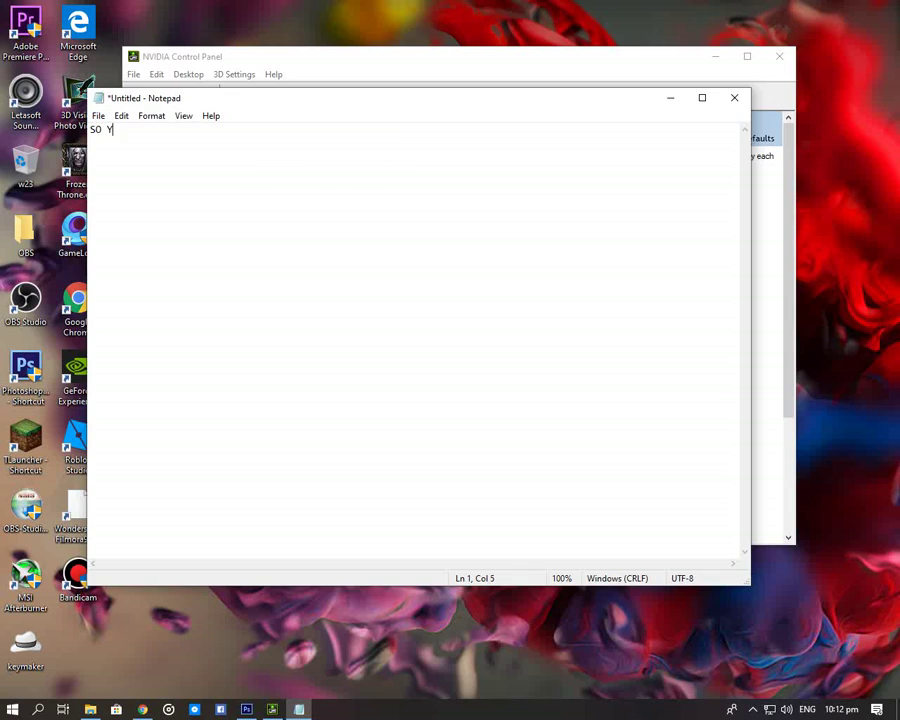
type("OU MUST ")
type("FOLLOL")
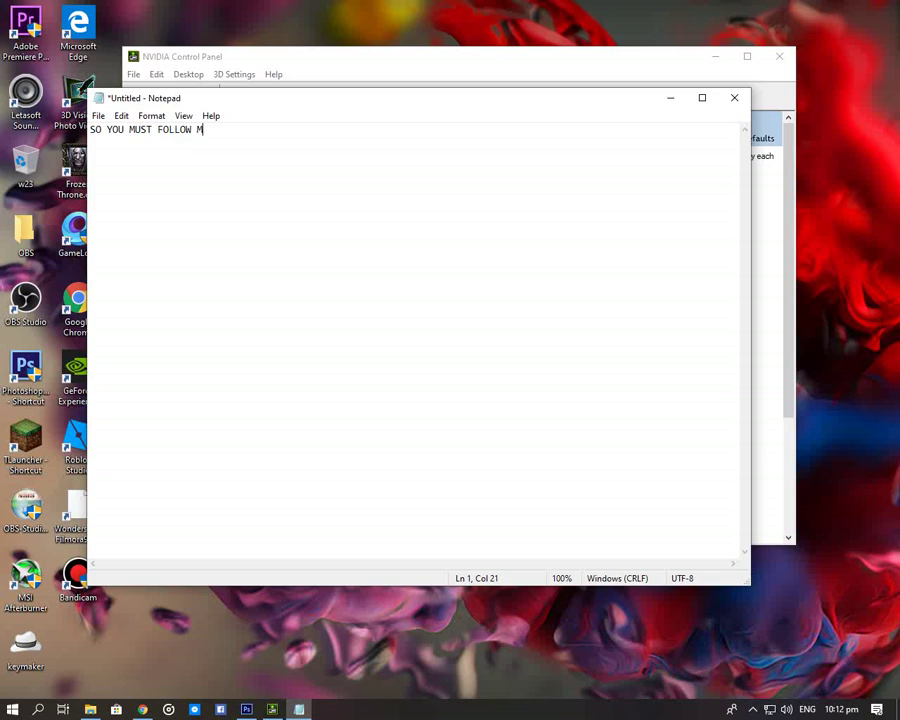
type("TING")
Enlarge the Notepad text display to 150%.
key("ctrl+a")
key("ctrl+plus")
key("ctrl+plus")
key("ctrl+plus")
key("ctrl+plus")
key("ctrl+plus")
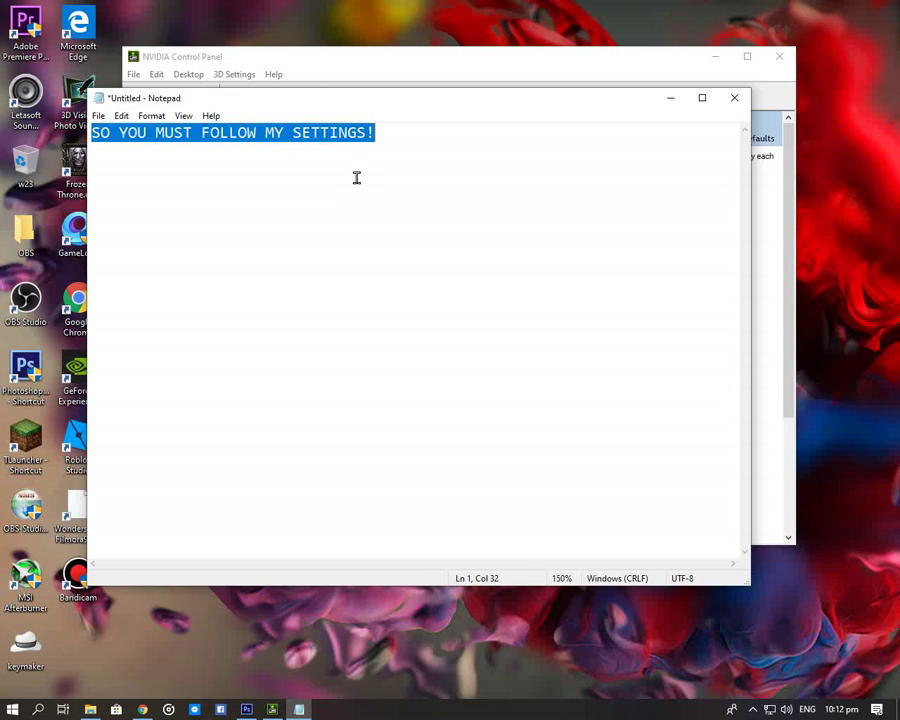
Replace the note's text with "I'LL SHOW IT YOU".
key("BackSpace")
type("THEN")
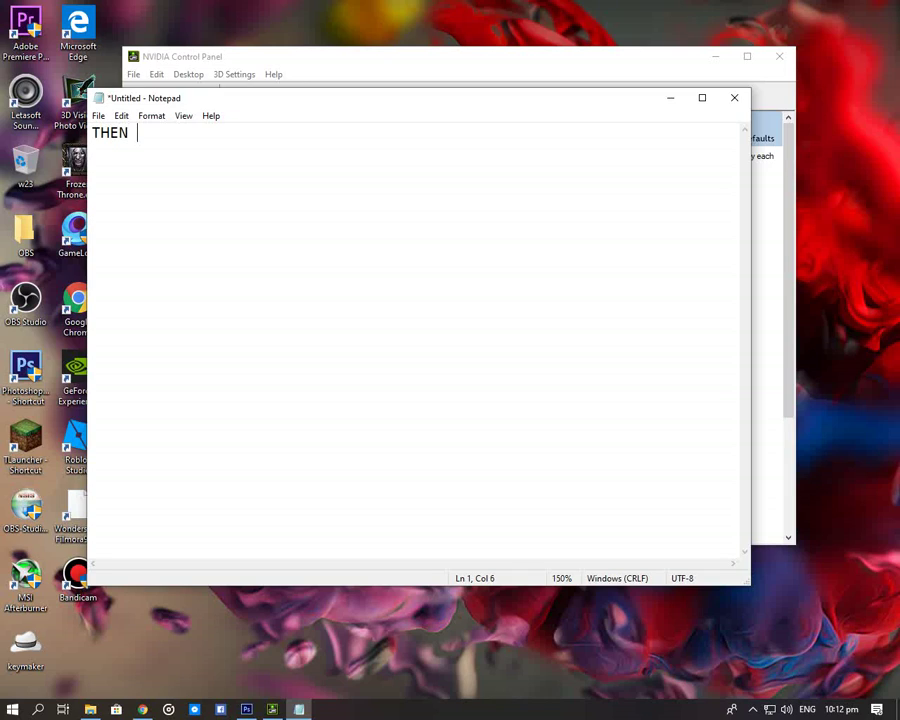
key("ctrl+a")
key("BackSpace")
type("I'LL SHJ")
key("BackSpace")
type("OW ")
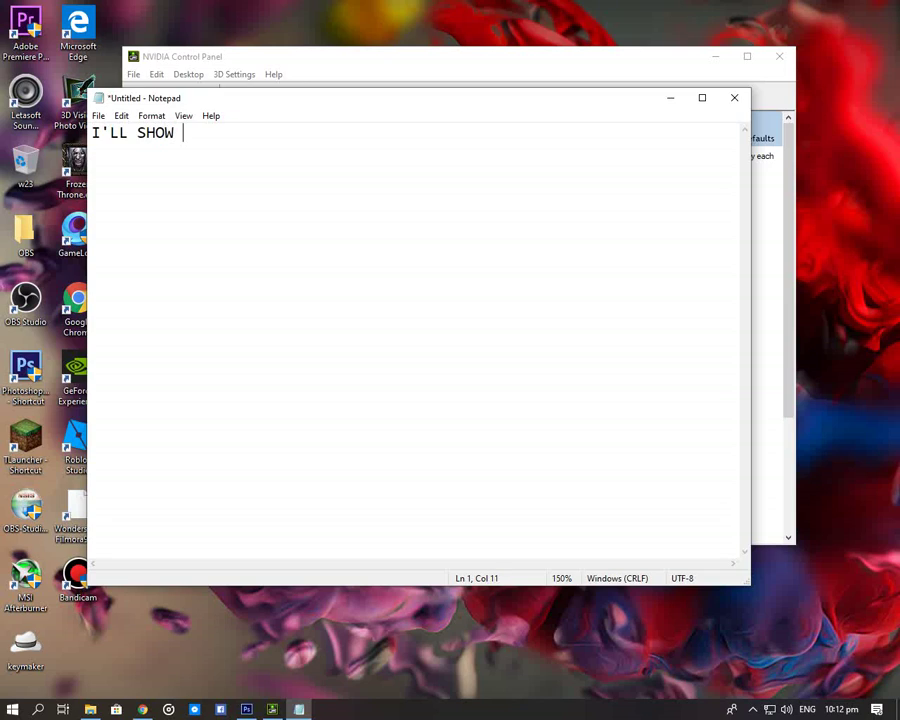
type("IT YOU")
Clear the note and switch back to Manage 3D settings in the NVIDIA Control Panel.
key("ctrl+a")
key("BackSpace")
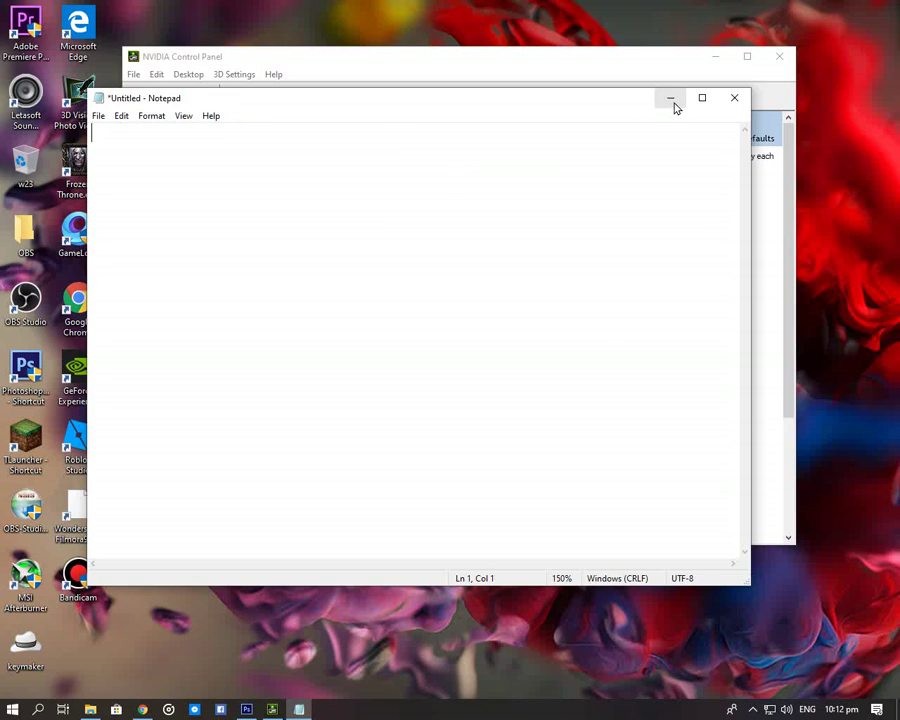
left_click(671, 99)
left_click_drag(514, 66, 493, 100)
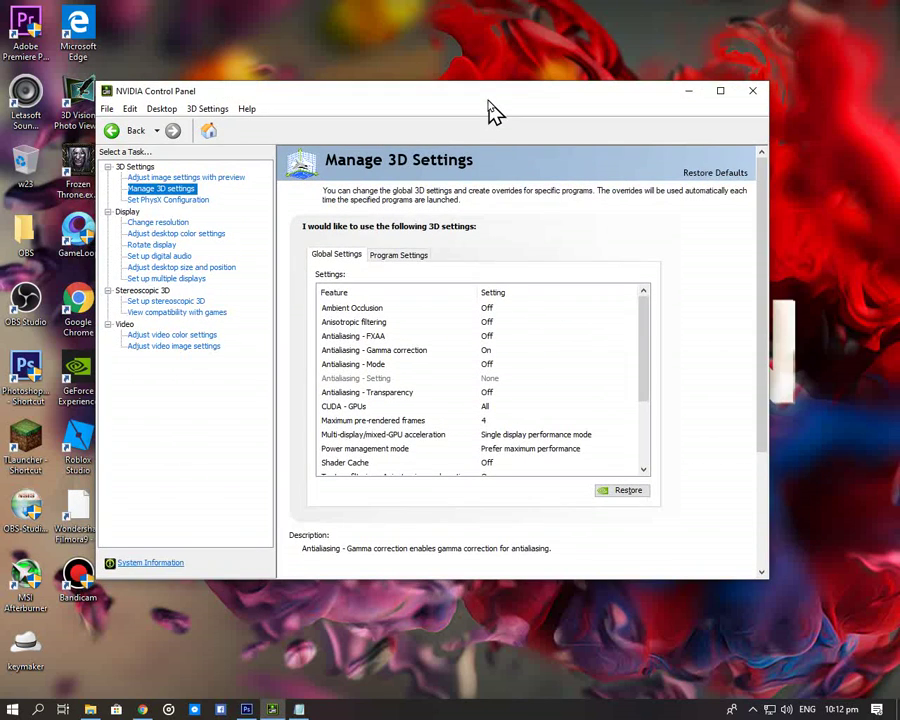
Set Ambient Occlusion and Anisotropic filtering to Off in the global 3D settings.
left_click_drag(643, 342, 538, 309)
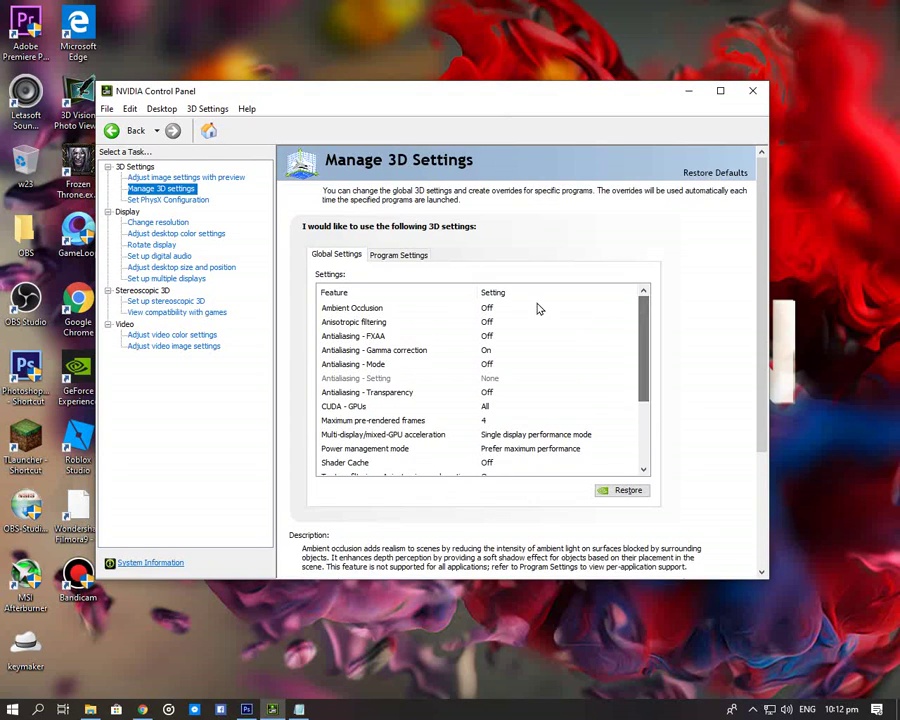
left_click(503, 308)
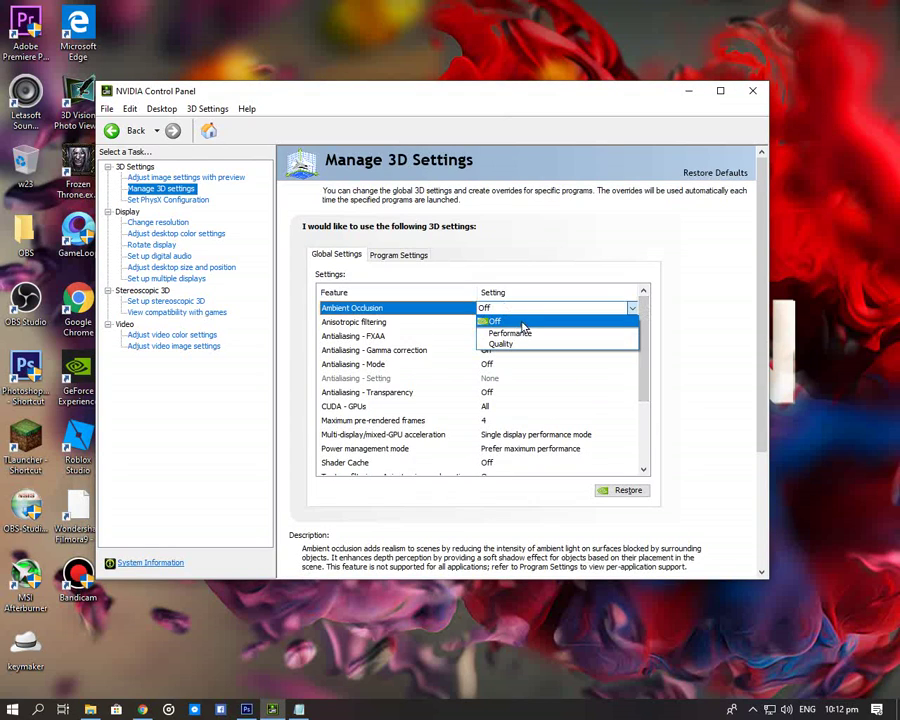
left_click(521, 322)
left_click(507, 325)
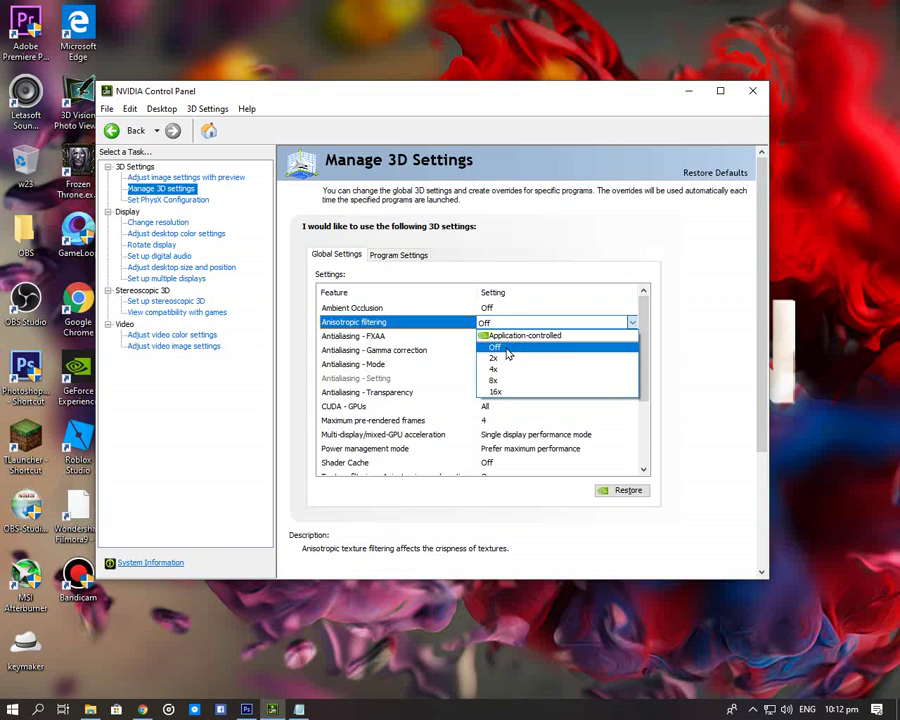
left_click(511, 345)
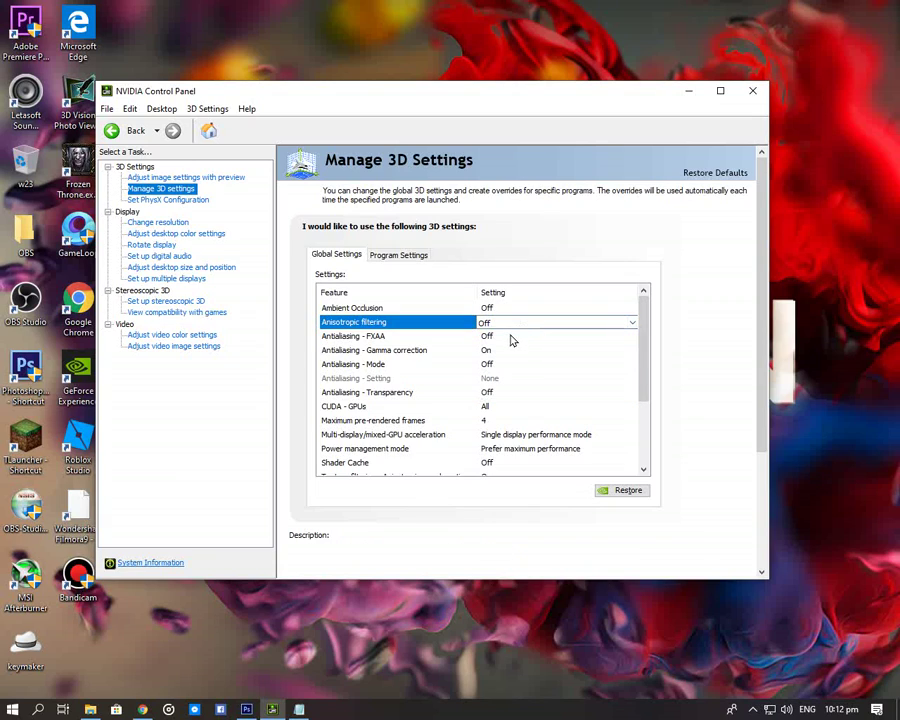
Set Antialiasing - FXAA and Antialiasing - Gamma correction to Off.
left_click(510, 337)
left_click(508, 349)
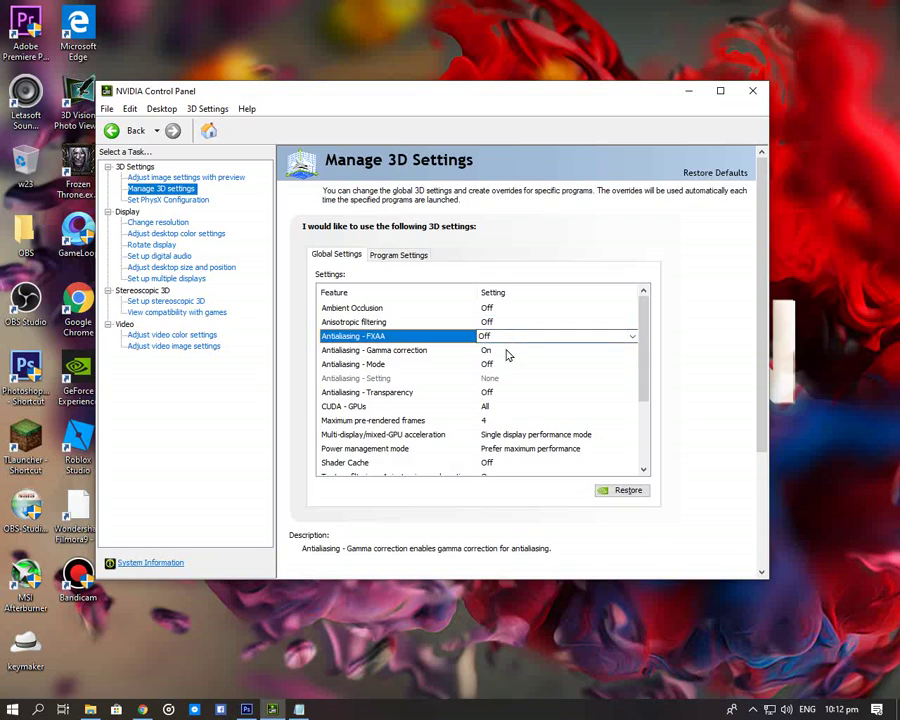
left_click(500, 352)
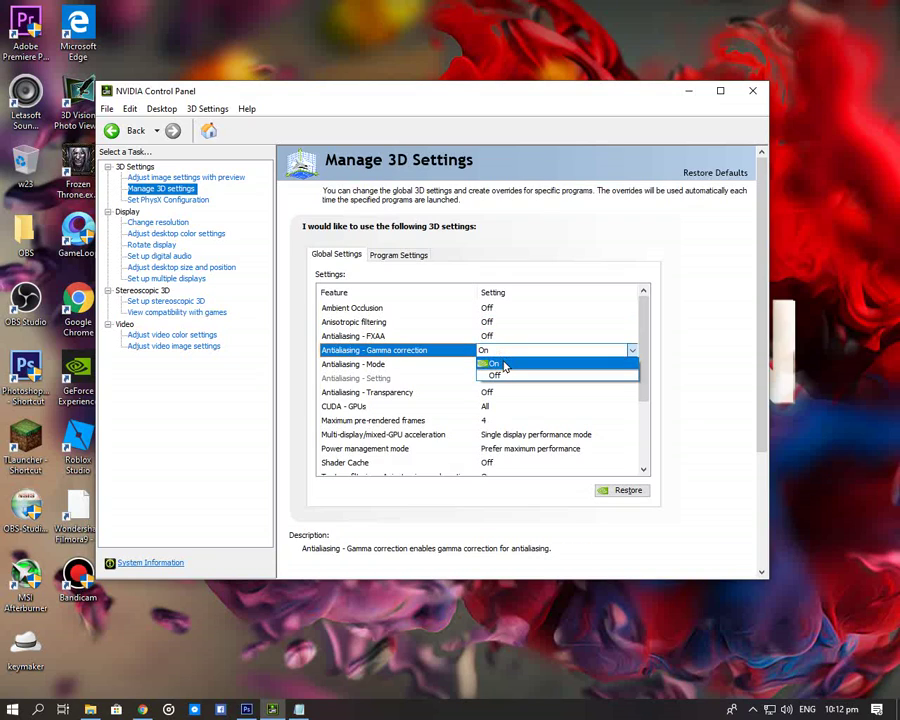
left_click(513, 374)
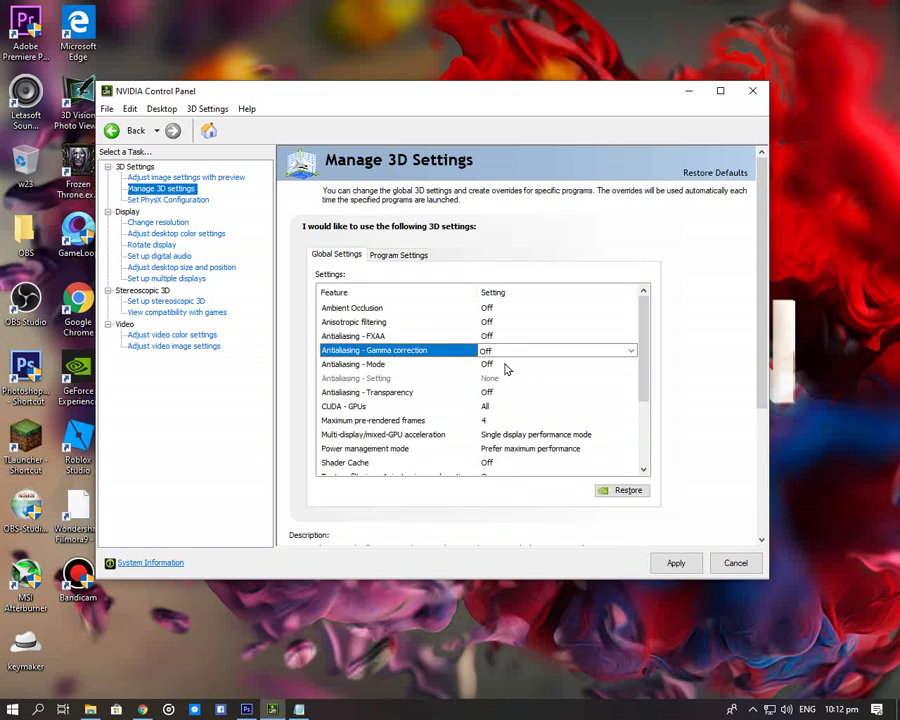
Set Antialiasing - Mode and Antialiasing - Transparency to Off.
left_click(502, 366)
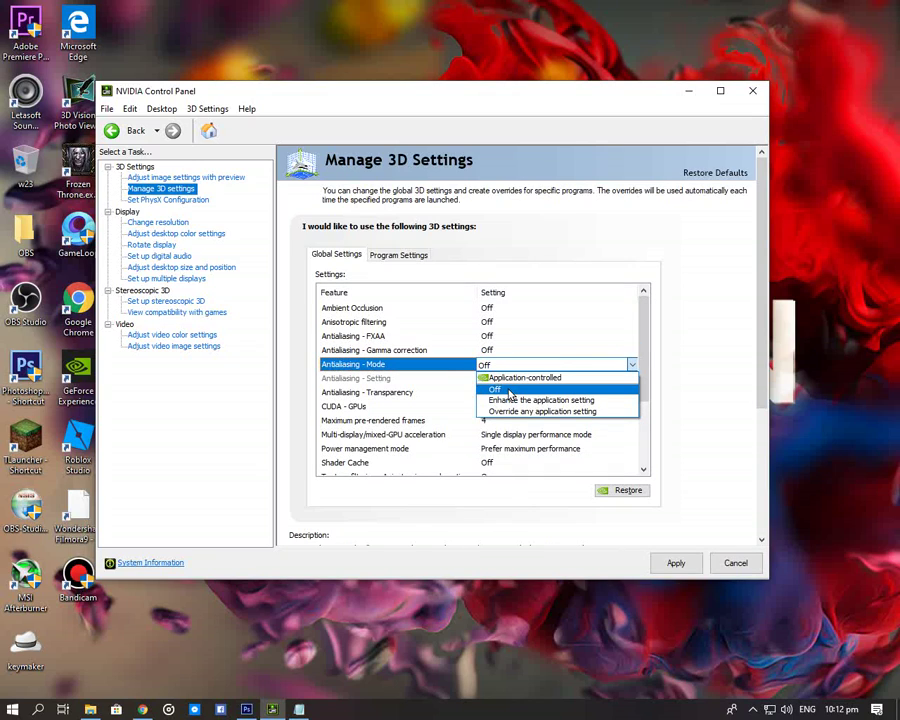
left_click(525, 389)
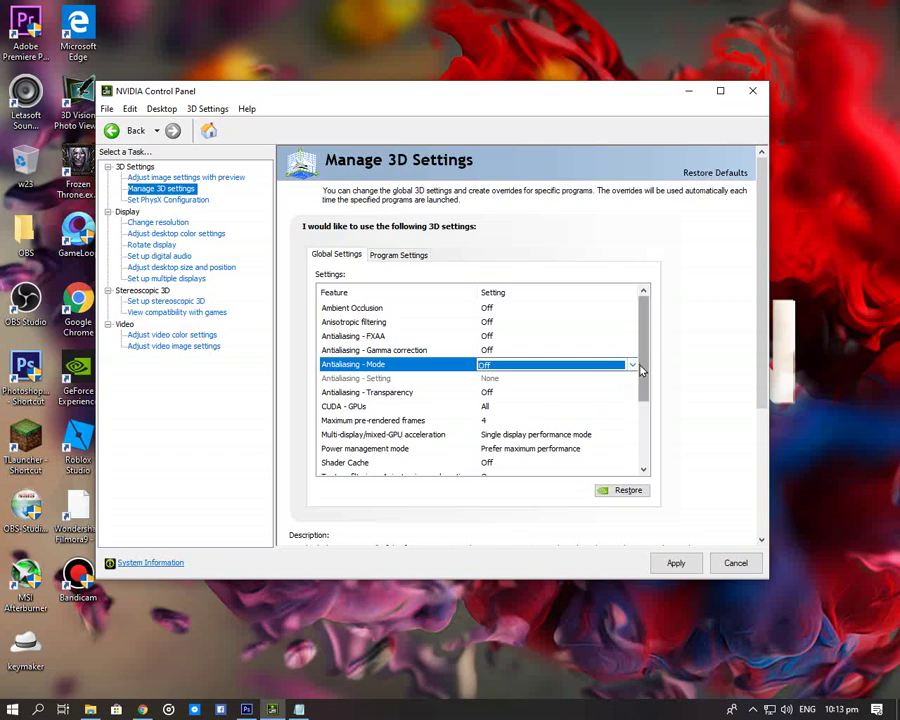
left_click_drag(639, 367, 643, 395)
left_click(497, 352)
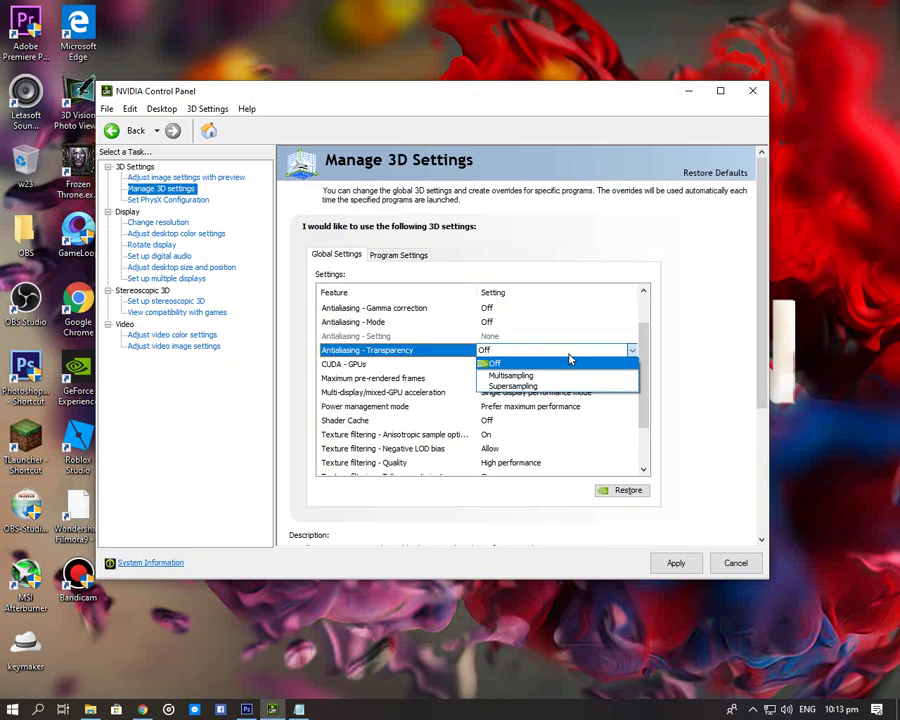
left_click(569, 362)
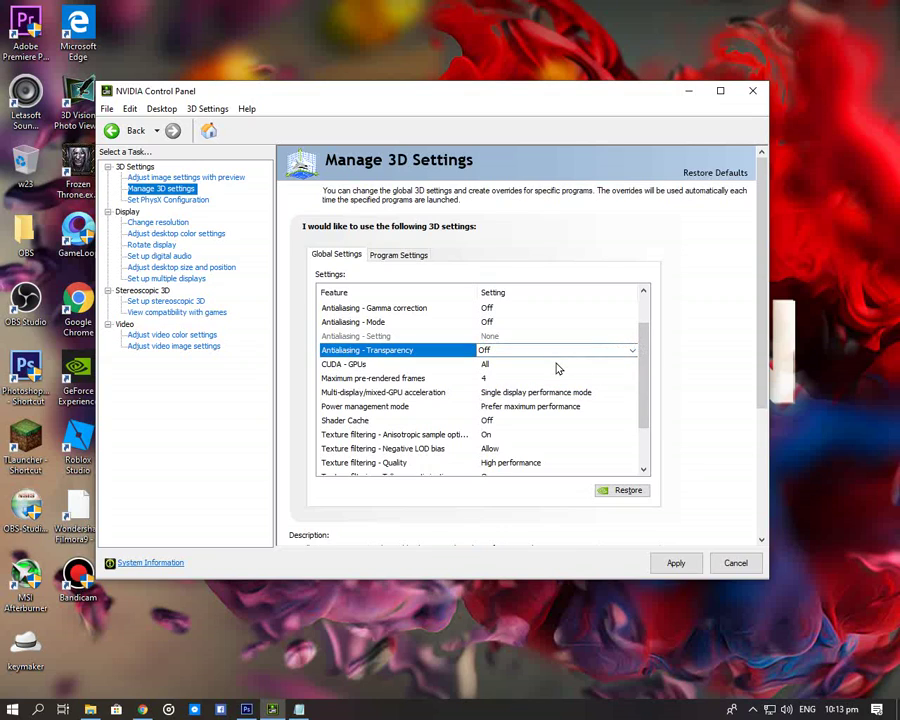
Check the CUDA - GPUs selection without changing it, and set Maximum pre-rendered frames to 4.
left_click(558, 367)
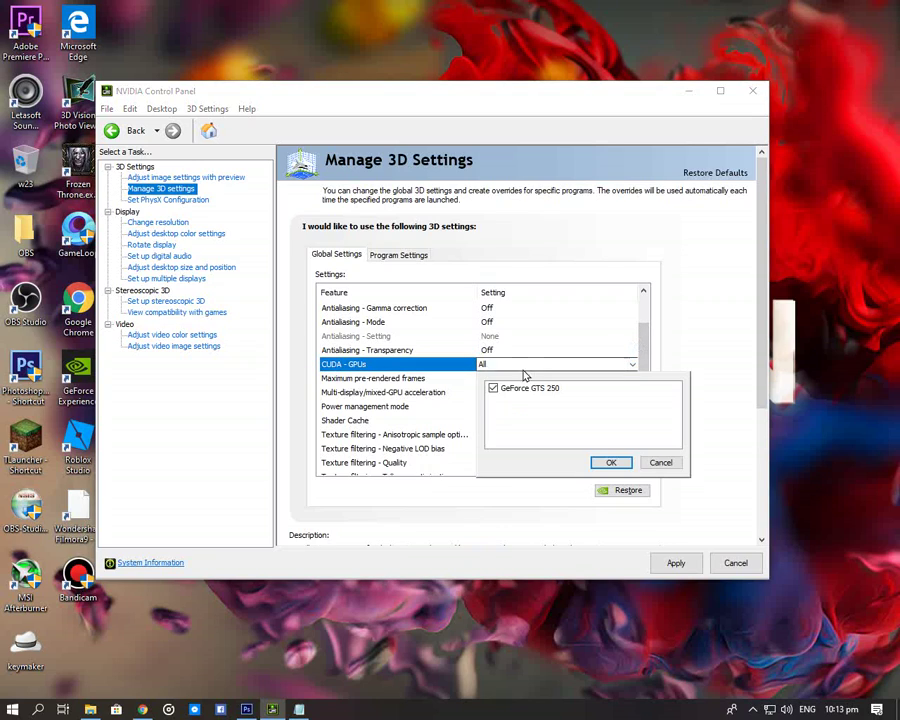
left_click(666, 462)
scroll(647, 394, "down", 2)
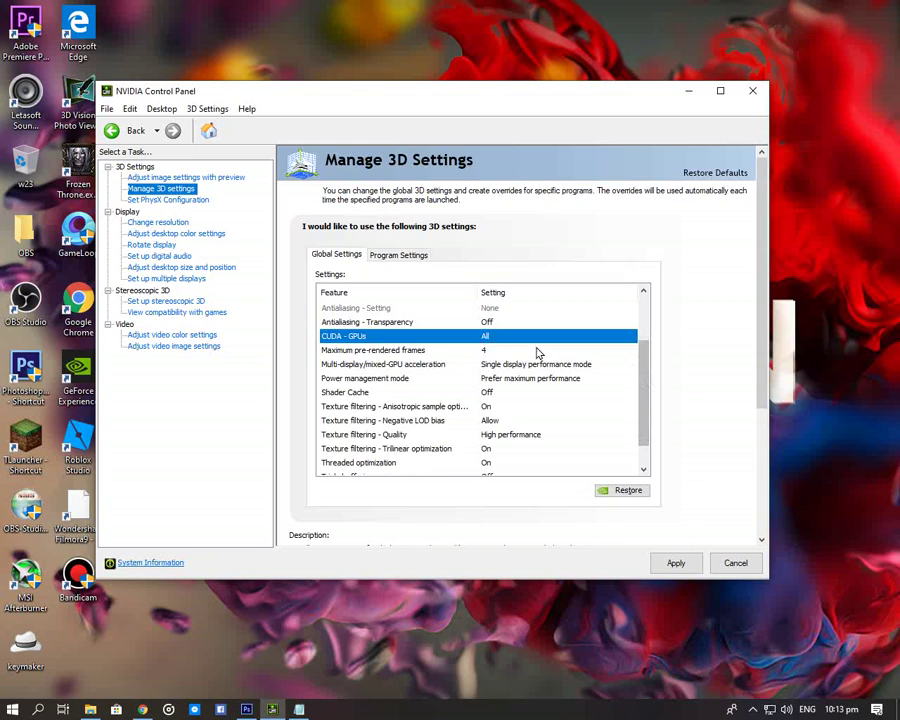
left_click(537, 351)
left_click(490, 408)
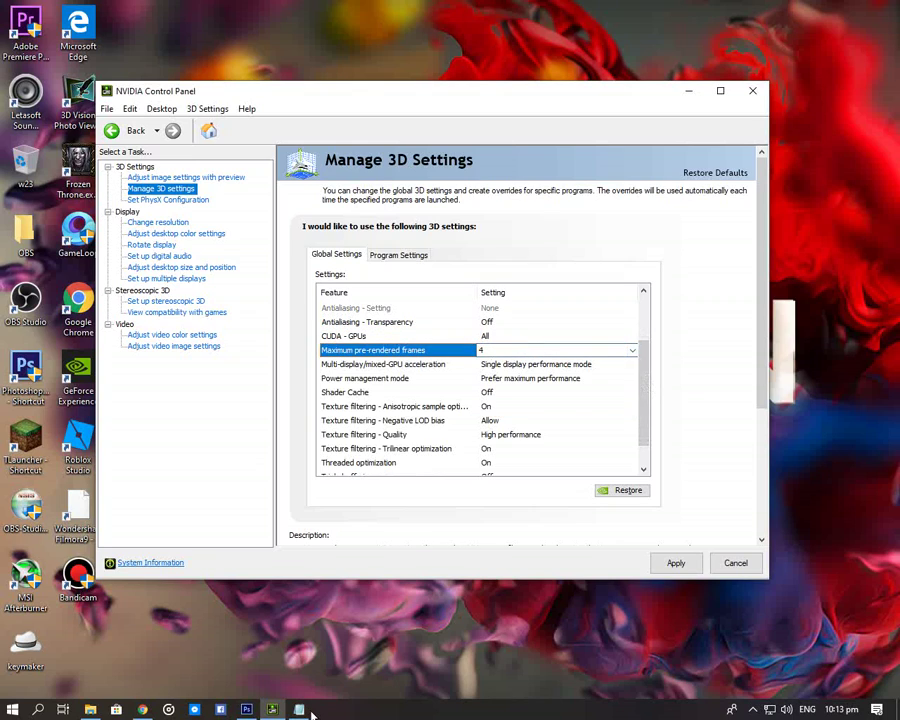
Switch to Notepad and write "SO AT THIS TIME, WE SHOULD KNOW IF YOUR VIDEO CARD IS GOOD OR NOT".
key("alt+Tab")
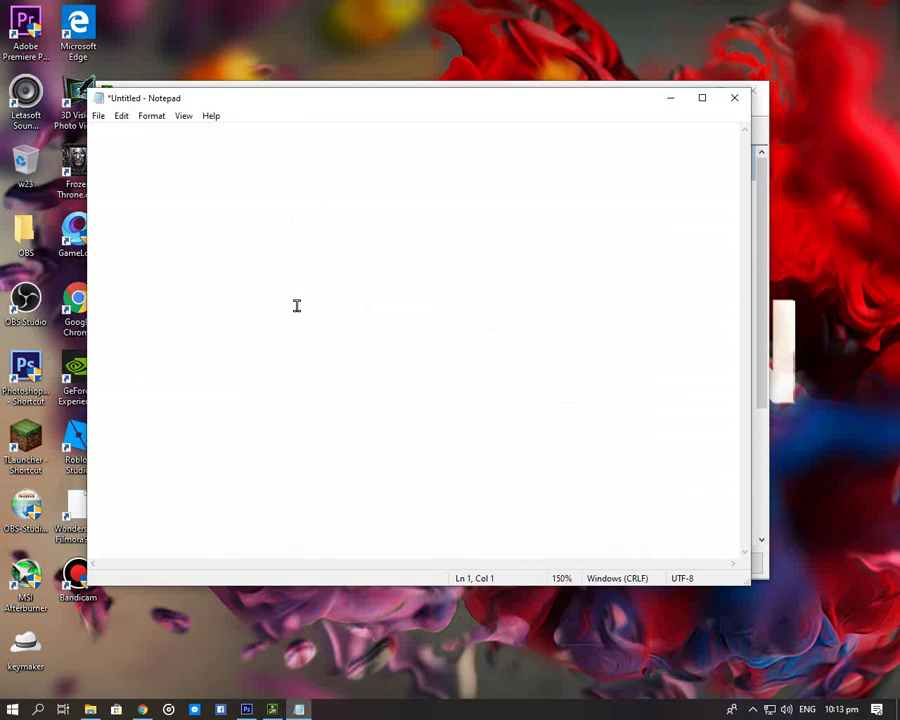
type("SO AT THIS ")
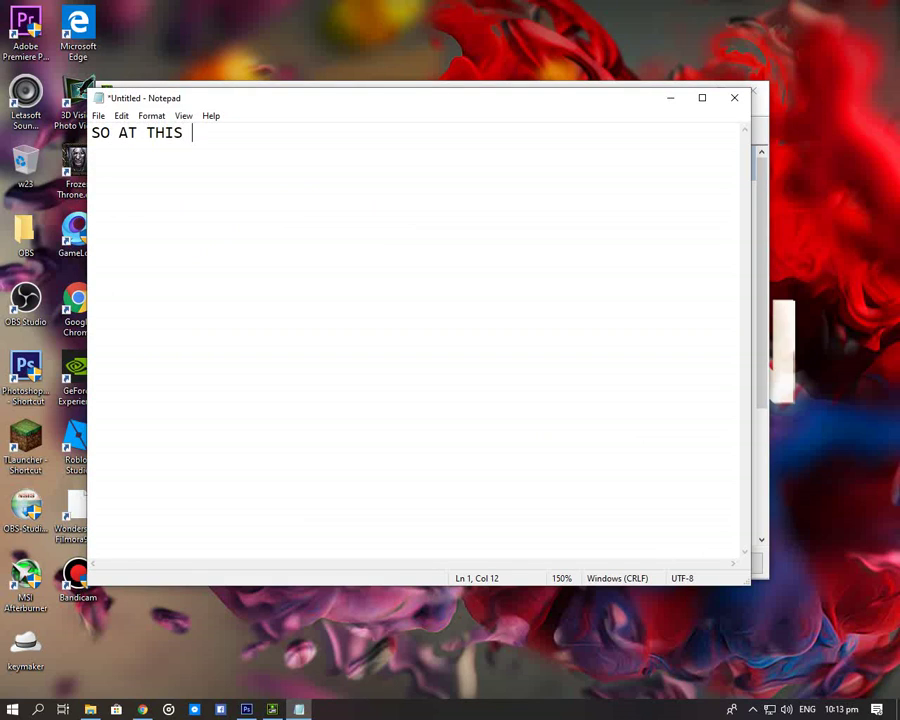
type("TIME, WE")
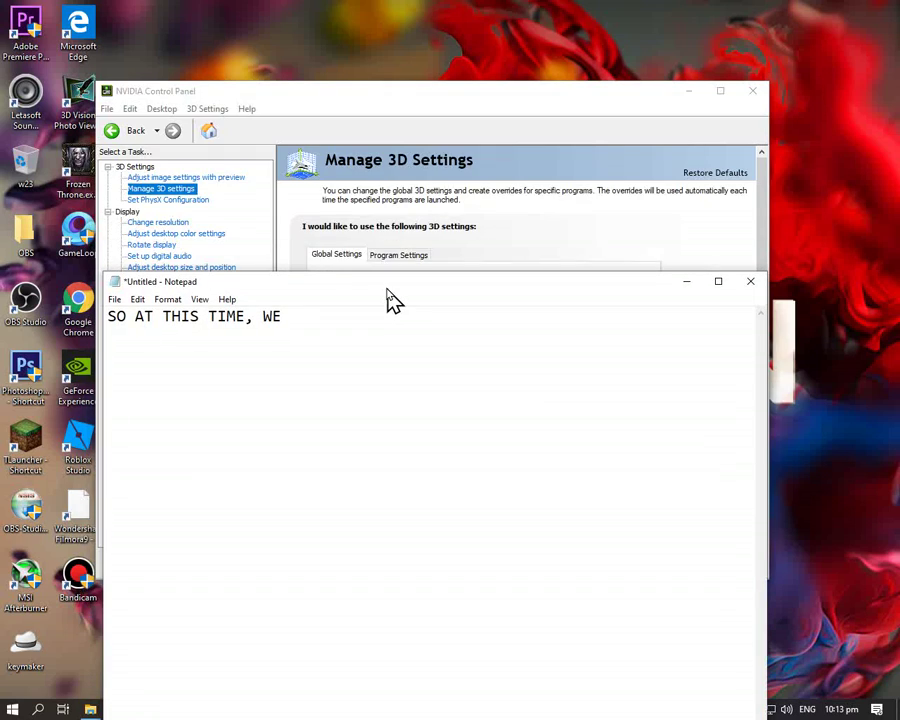
type(" SHOU")
key("BackSpace")
type("ULD KNOW IF")
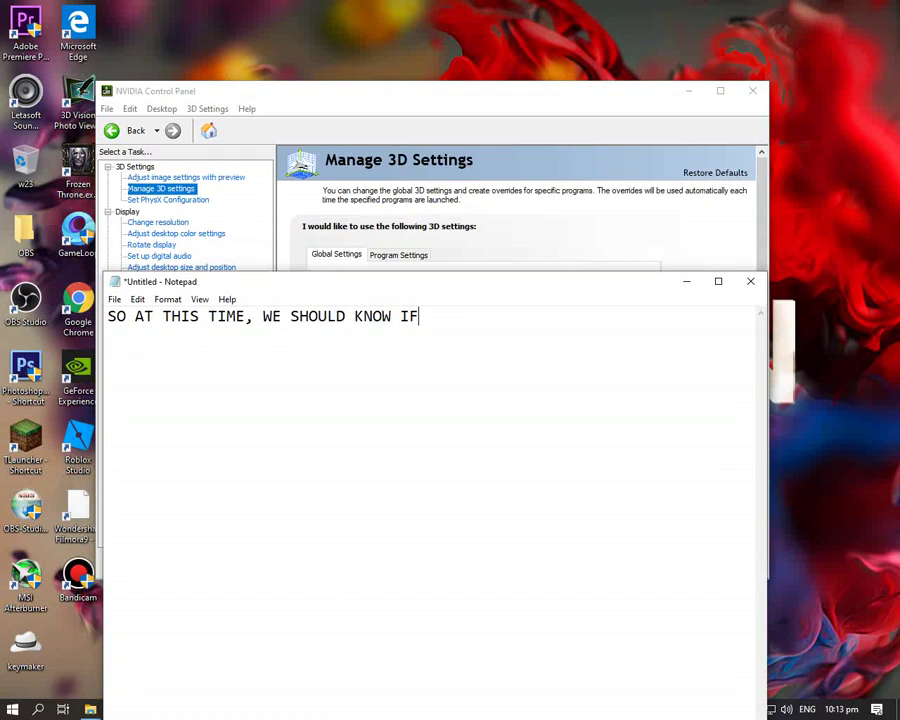
type(" YOUR")
key("BackSpace")
key("BackSpace")
key("BackSpace")
type("YOUR VIDEO CA")
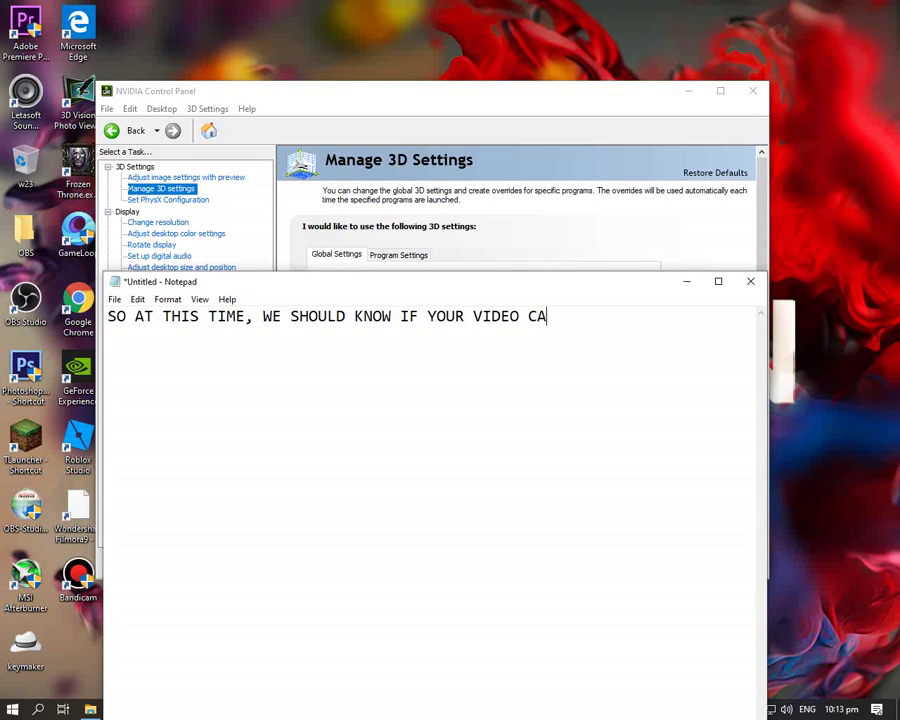
type("RD IS GOOD")
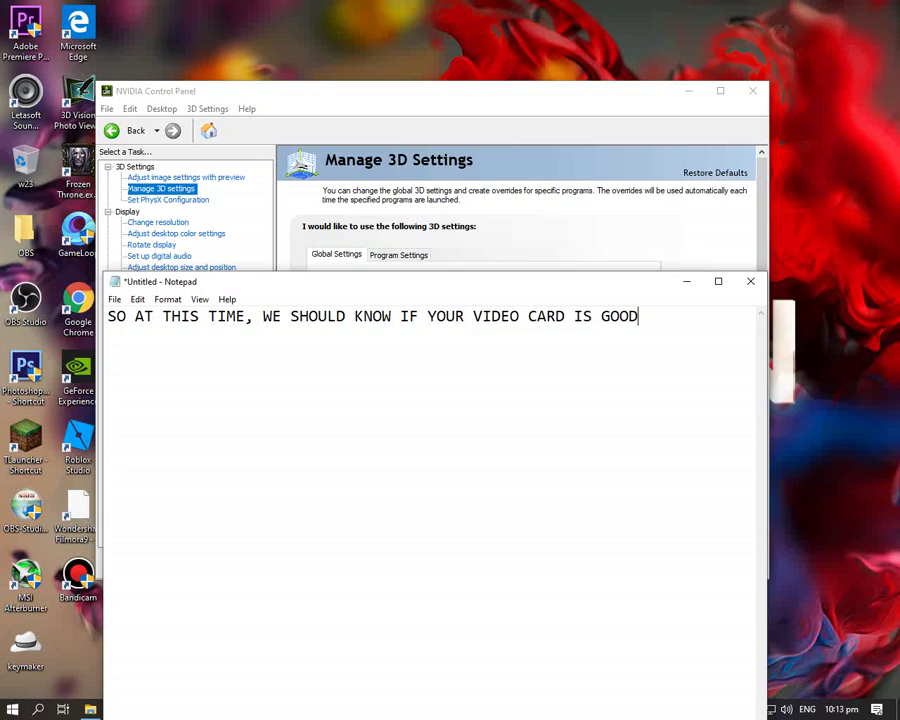
type(" OR NOT")
Replace the note's text with "BUT IF YOU THINK YOU'RE VIDEO CARD IS NOT TOO GOOD".
key("ctrl+a")
key("BackSpace")
type("BUT ")
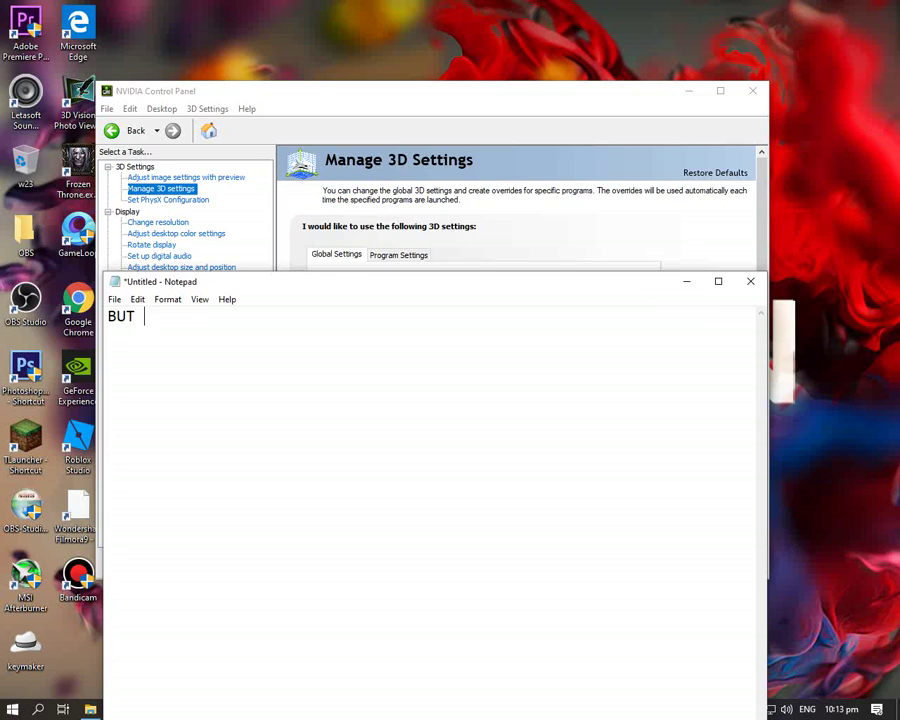
type("IF YOU THIN")
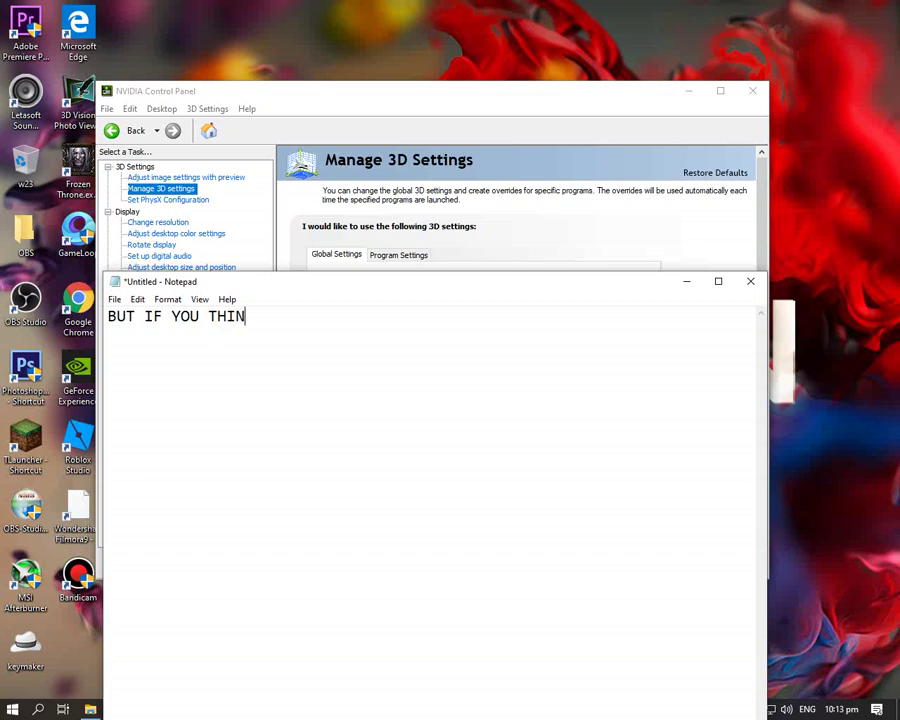
type("K YOU\"RE")
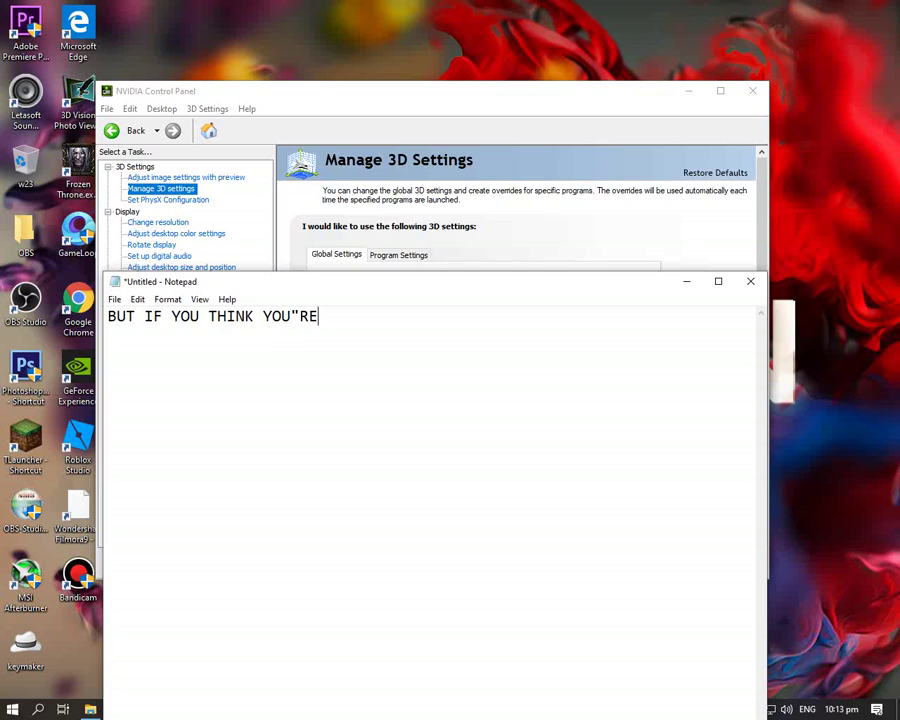
key("BackSpace")
key("BackSpace")
key("BackSpace")
type("'RE VIDEO CAR")
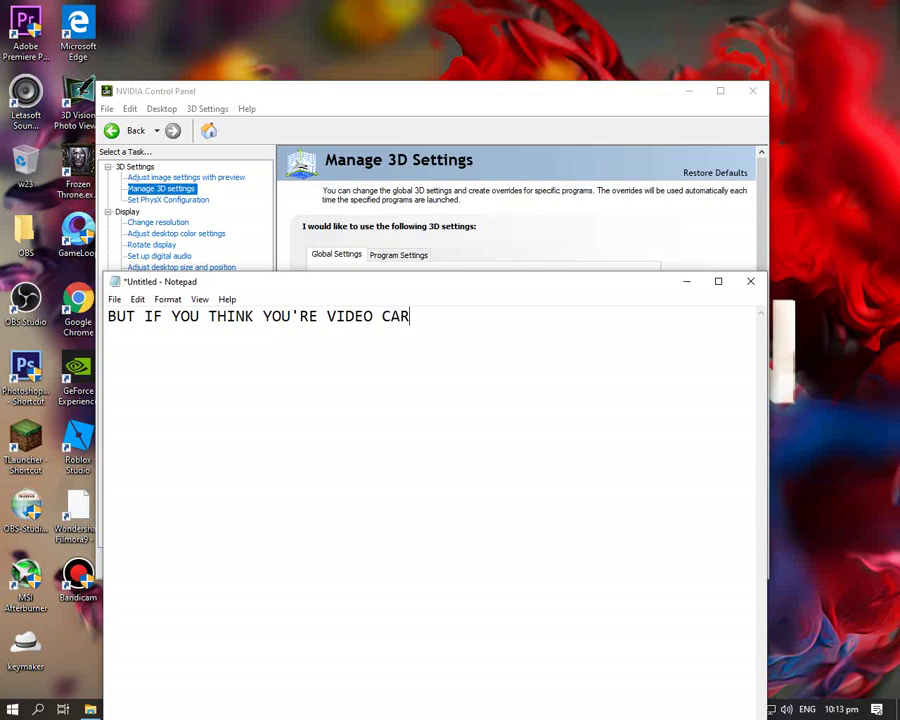
type("D IS NOT TOO GOOD")
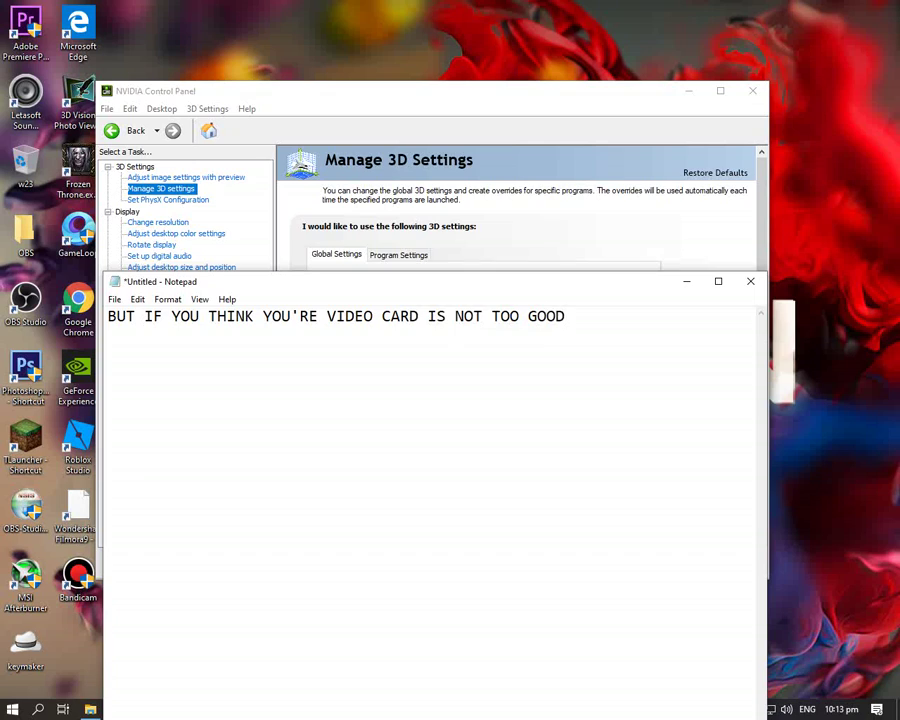
Replace the note's text with "SO YOU MUST PUT IT TO 3-4" and move the Notepad window lower on the desktop.
key("ctrl+a")
type("SO YOU M")
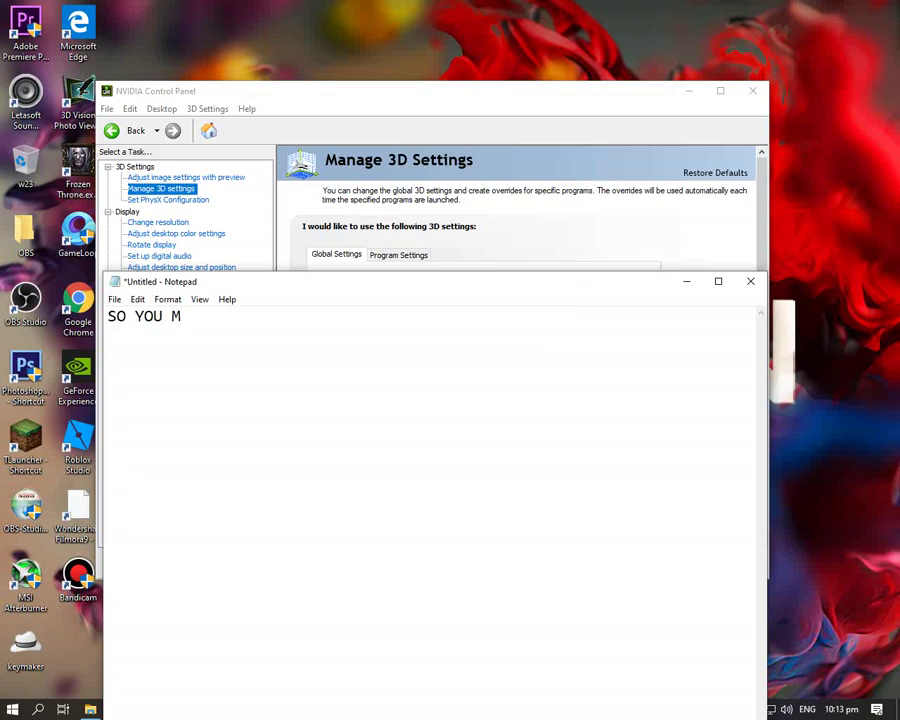
type("UST")
left_click_drag(386, 285, 398, 349)
type("PUT")
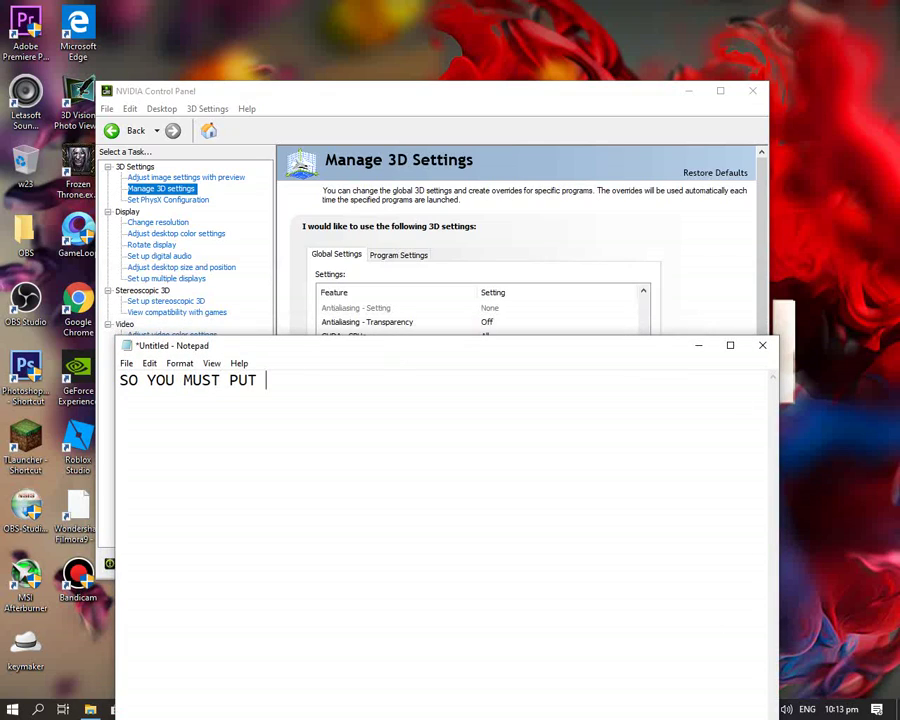
type(" IT TO 3-4")
Replace the note's text with "AND THEN WHEN YOU THINK IS GOOD, SO YOU'LL PUT IT IN 1-2".
key("ctrl+a")
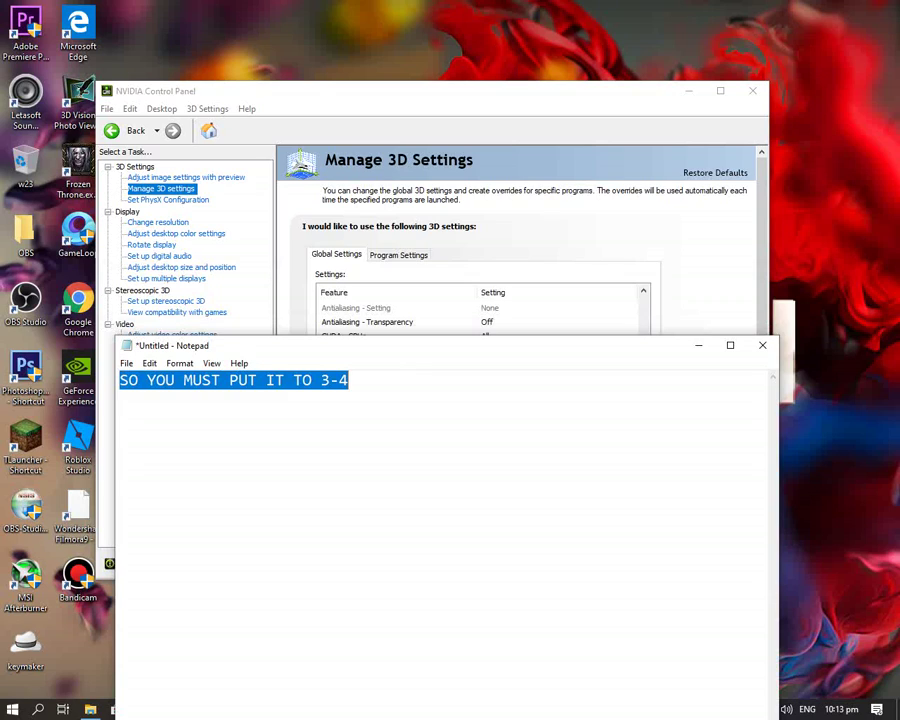
key("BackSpace")
type("AND THE")
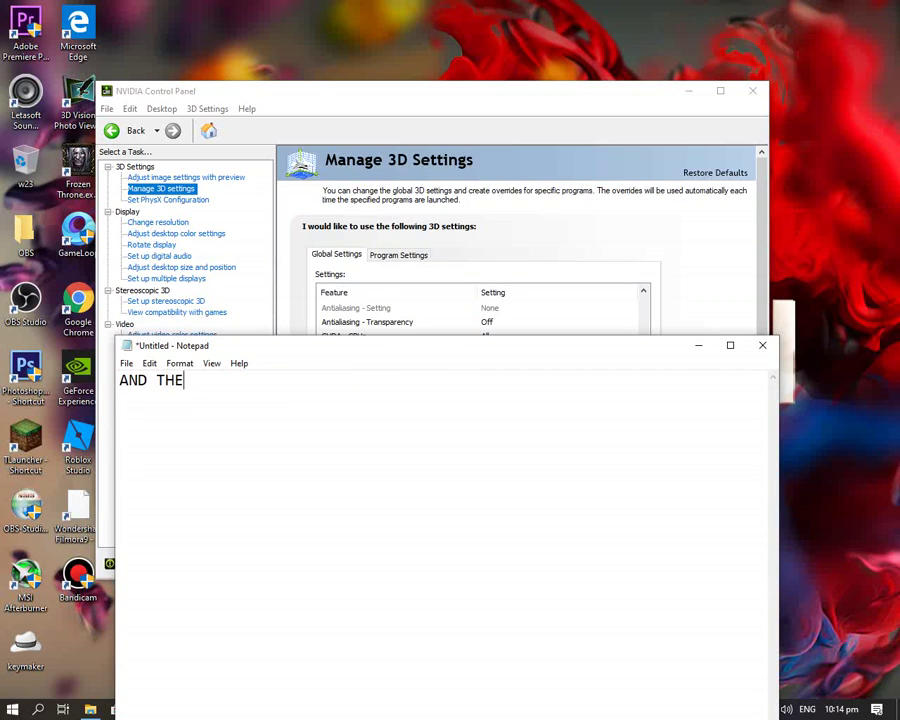
type("N YWHEN YOU THINK")
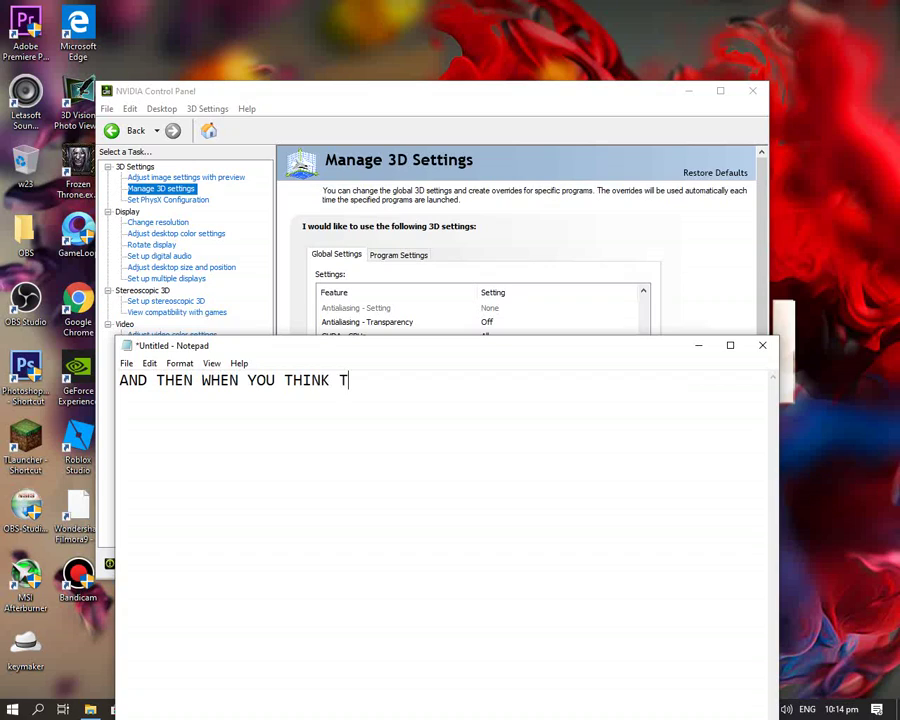
type(" T")
key("BackSpace")
type("IS GOOD, SO YOU'")
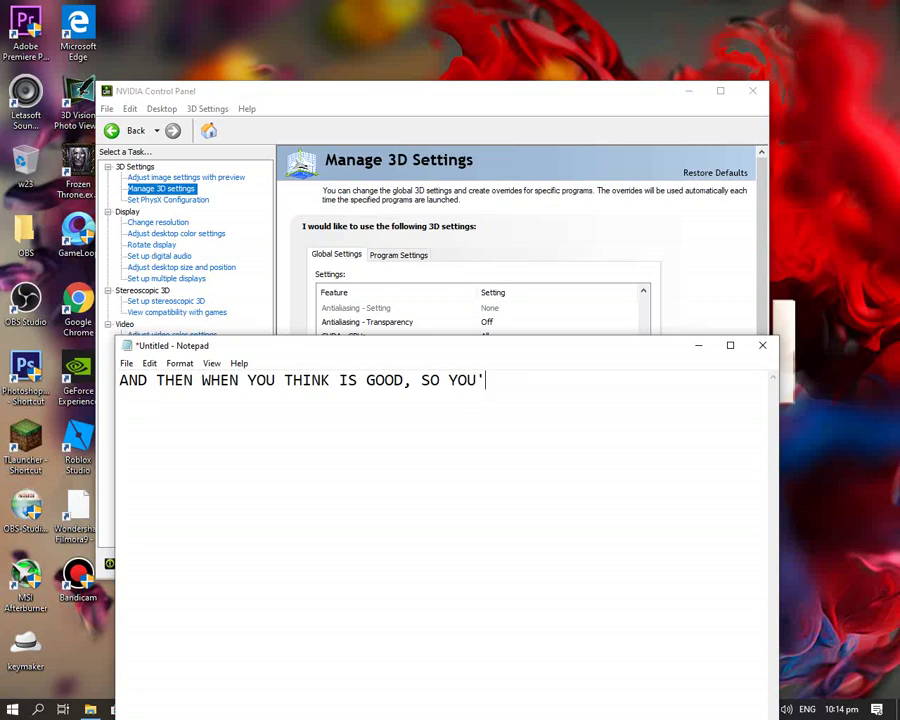
type("LL PUT IT IN 1-2")
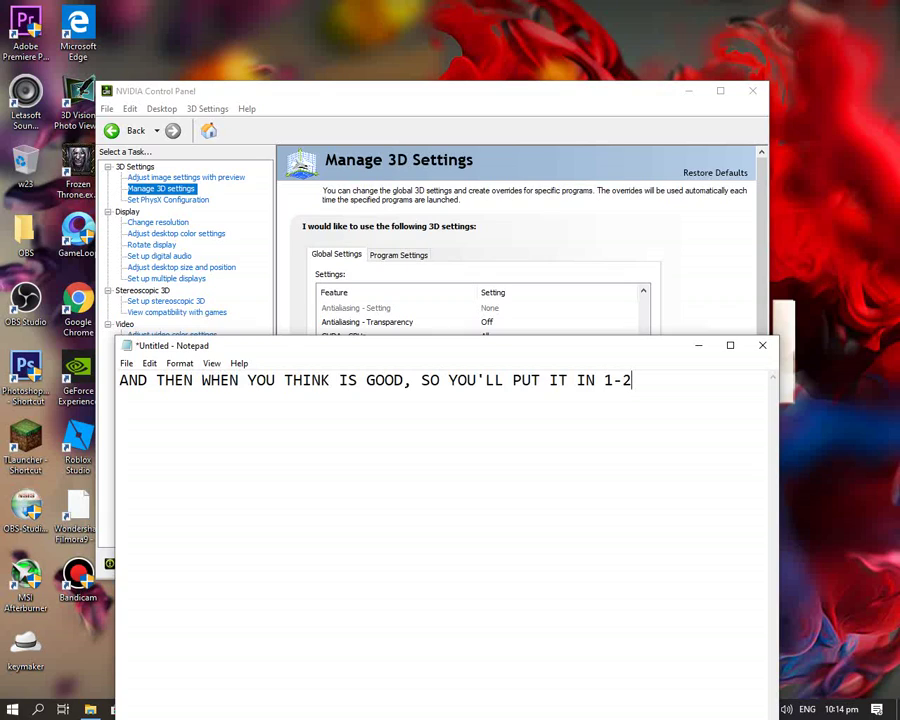
Replace the note's text with "SO IT SEEMS THAT MY VIDEO CARD IS NOT GOOD CUZ ITS ONLY 1GB AND 256 BIT DDR3".
key("ctrl+a")
key("BackSpace")
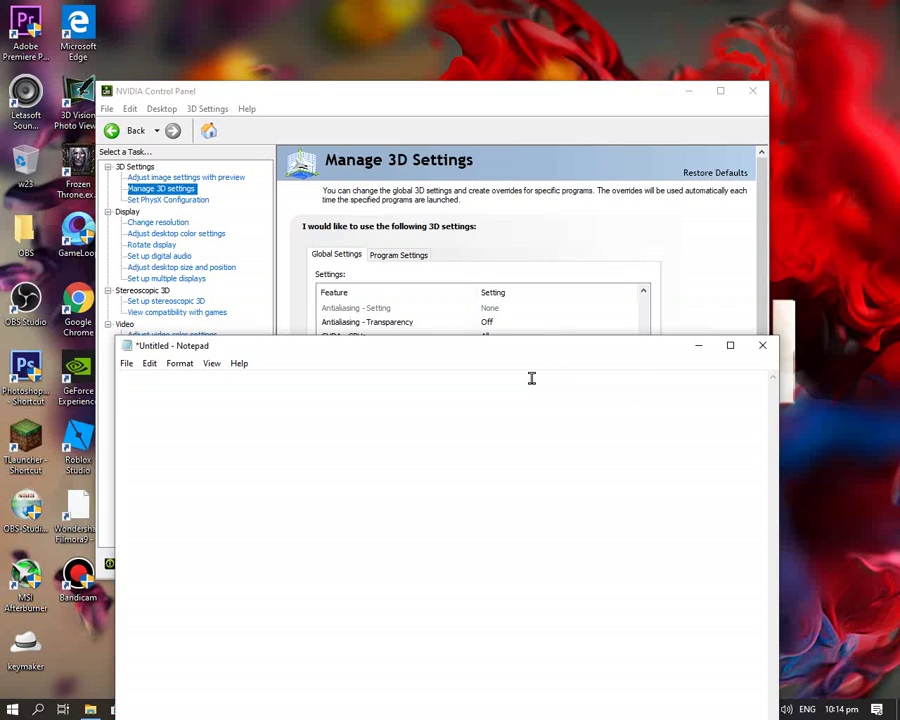
type("SO MY VID")
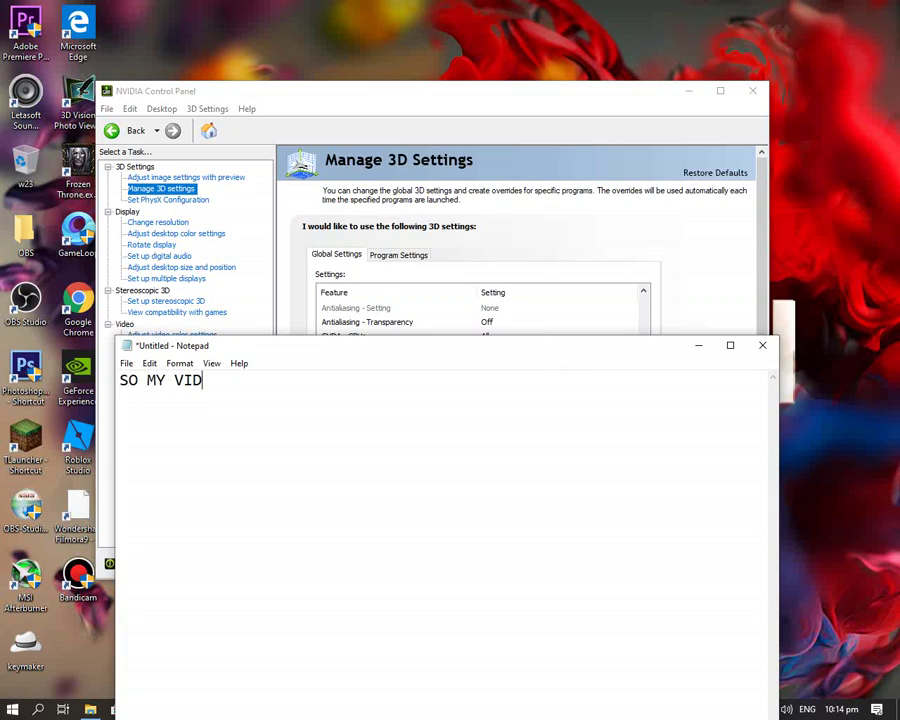
type("EO")
key("BackSpace")
key("BackSpace")
key("BackSpace")
key("BackSpace")
key("BackSpace")
key("BackSpace")
key("BackSpace")
key("BackSpace")
type("IT M")
key("BackSpace")
type("SEEMS THA")
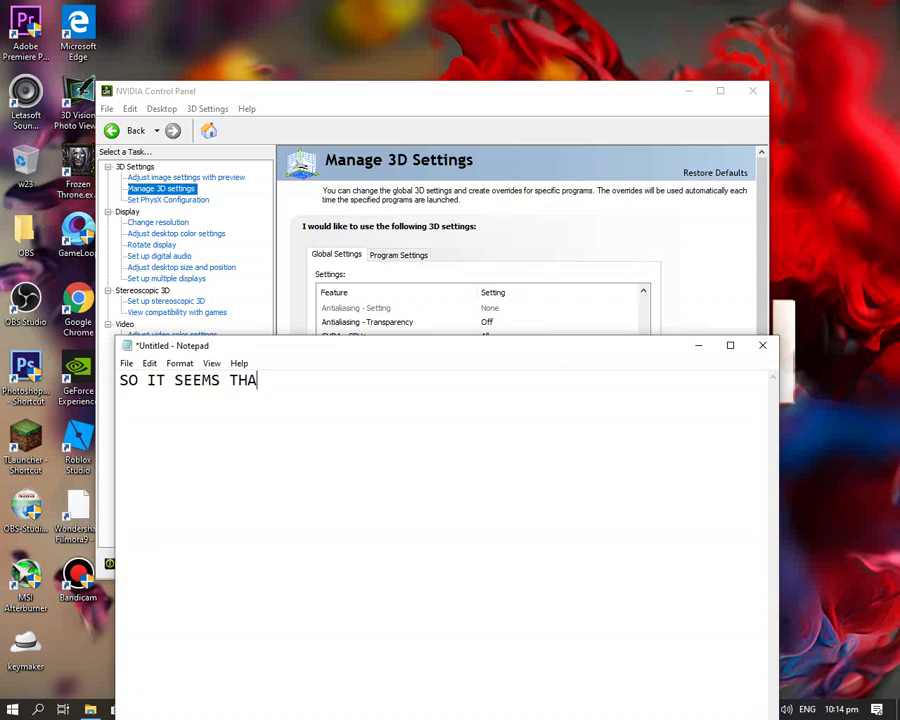
type("T MY VIDEO C AR")
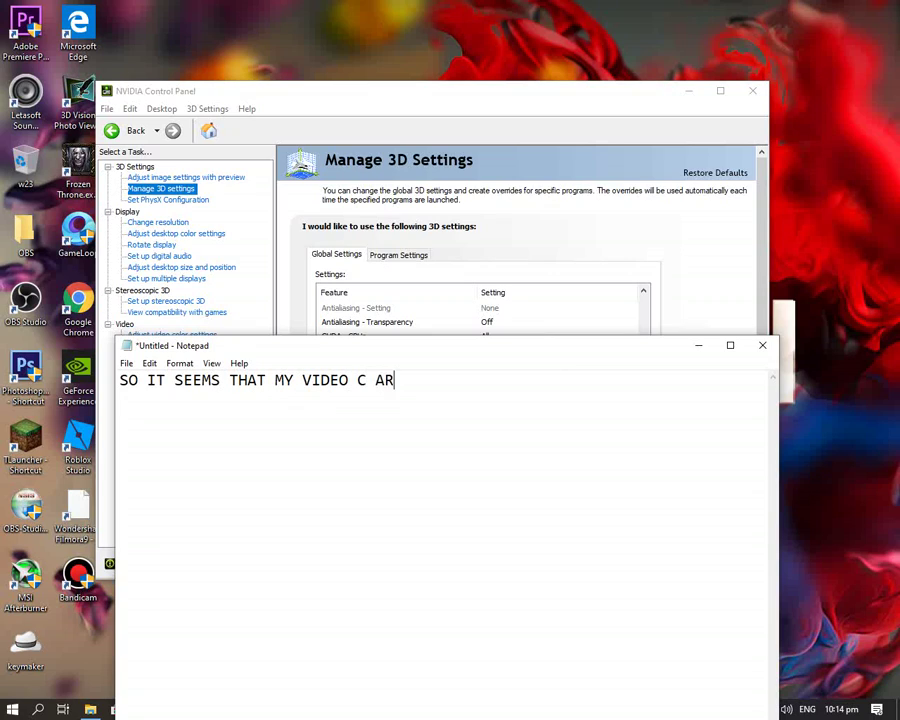
key("BackSpace")
key("BackSpace")
key("BackSpace")
type("ARD IS NOT GOOD ")
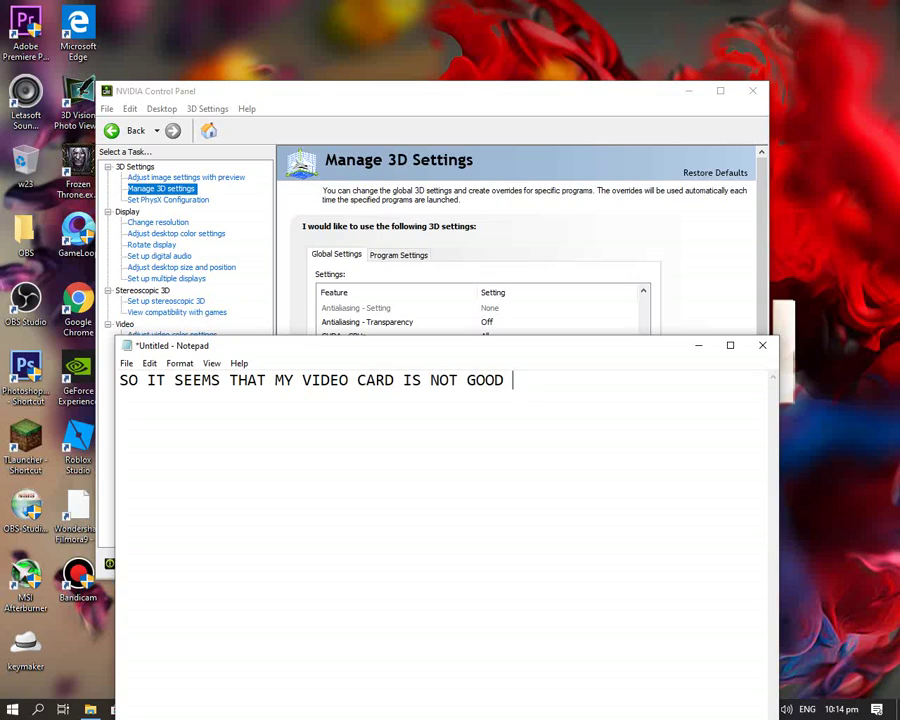
type("CUZ ITS O")
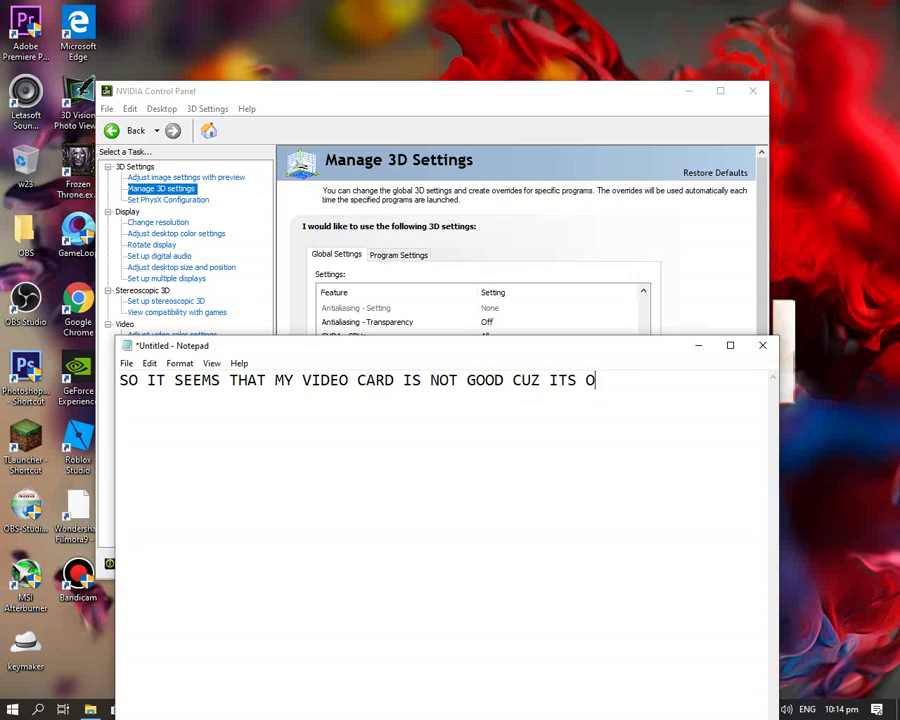
type("NLY 1GB AND 25")
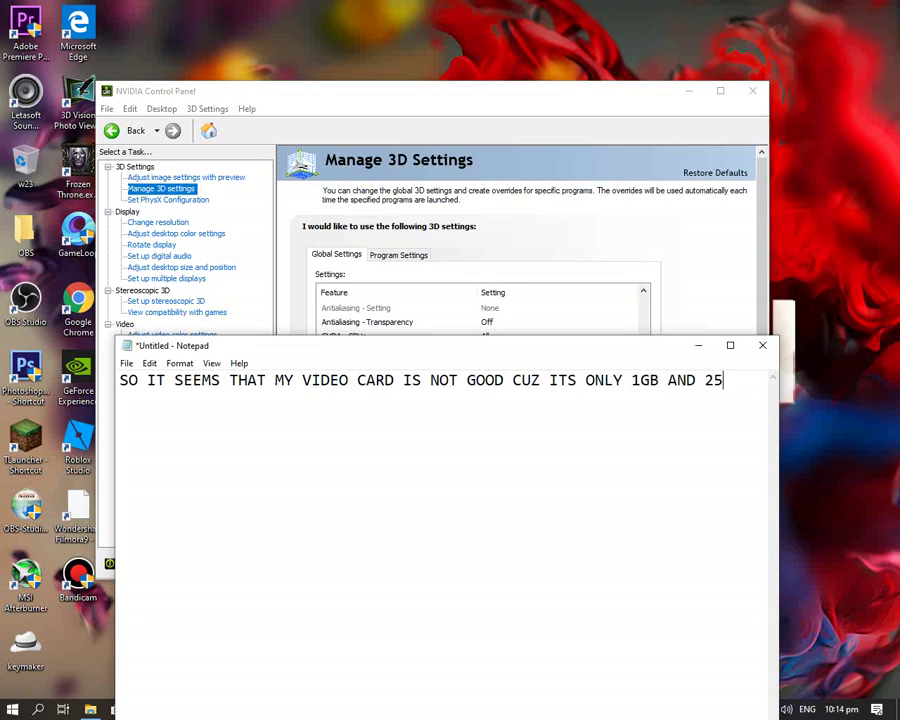
type("6 BIT DDR3")
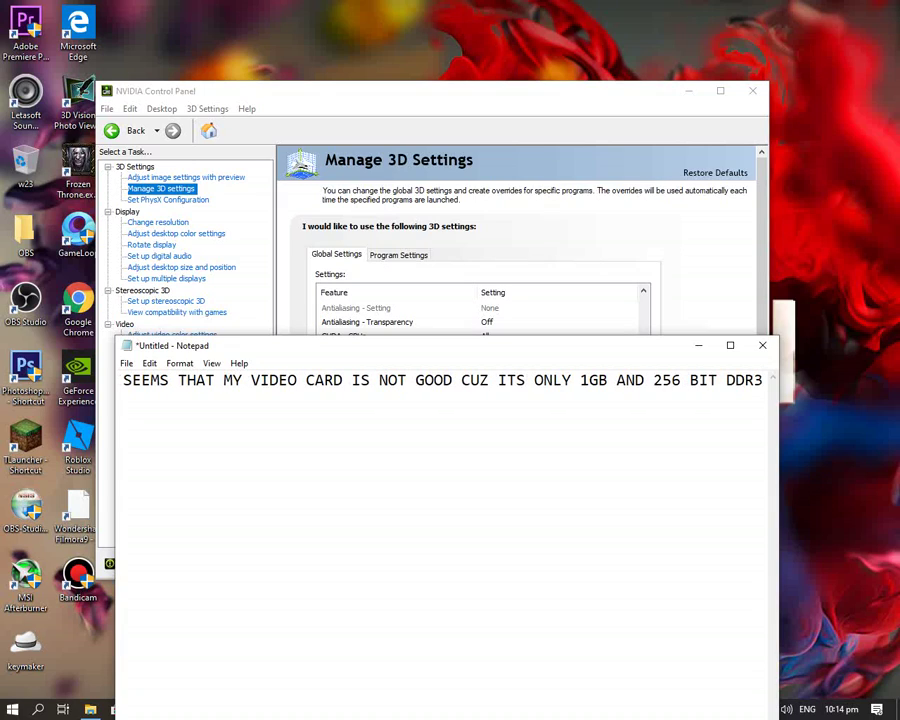
Replace the note's text with "SO I PUT IT 4" and clear the note.
key("ctrl+a")
type("S")
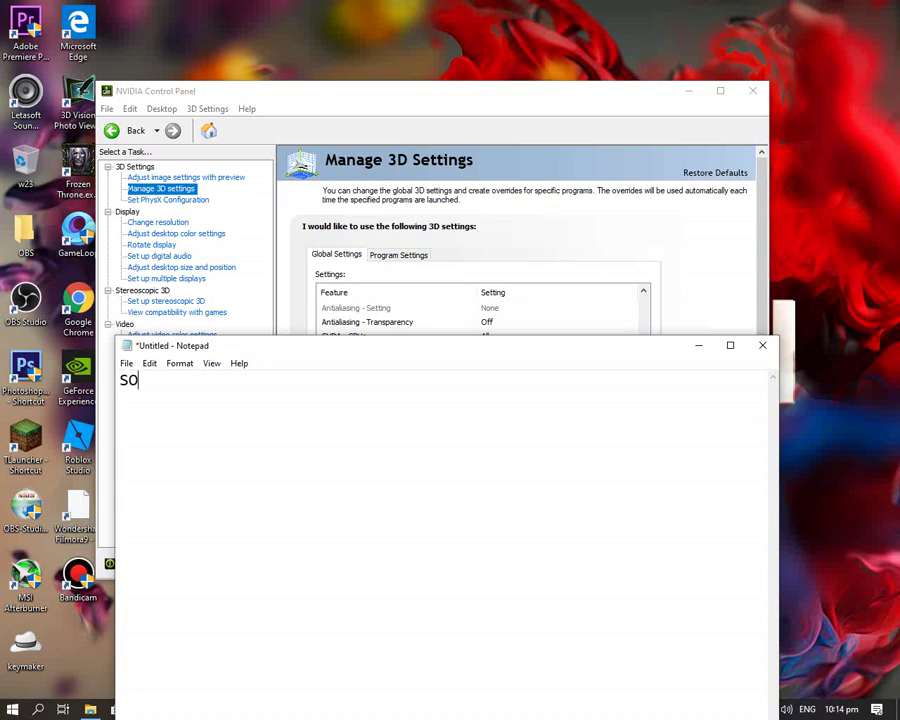
type("O I PUTTED")
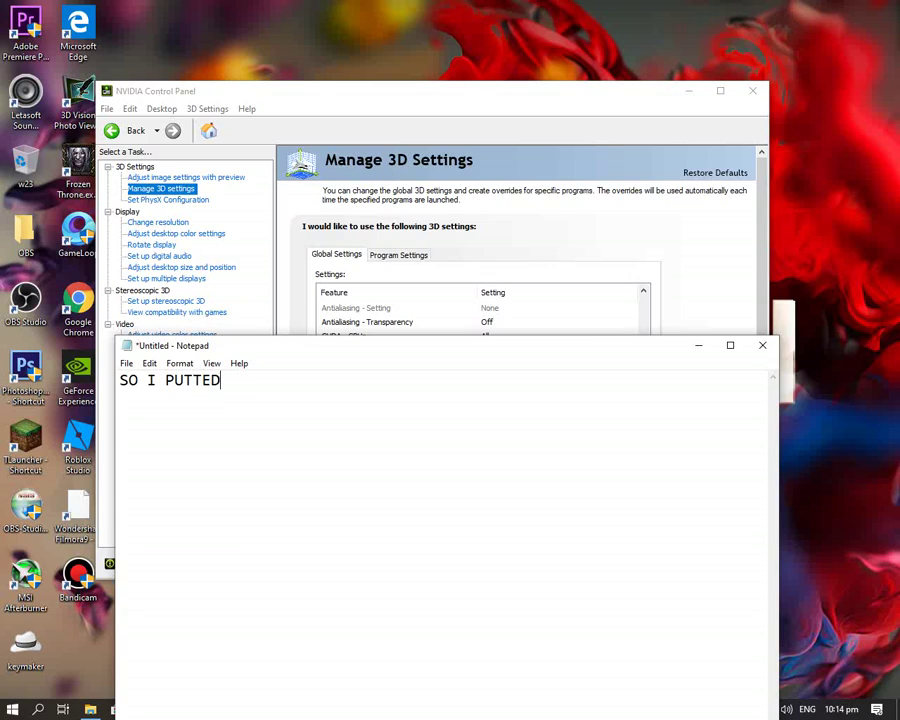
key("BackSpace")
key("BackSpace")
key("BackSpace")
type("IT 4")
key("ctrl+a")
key("BackSpace")
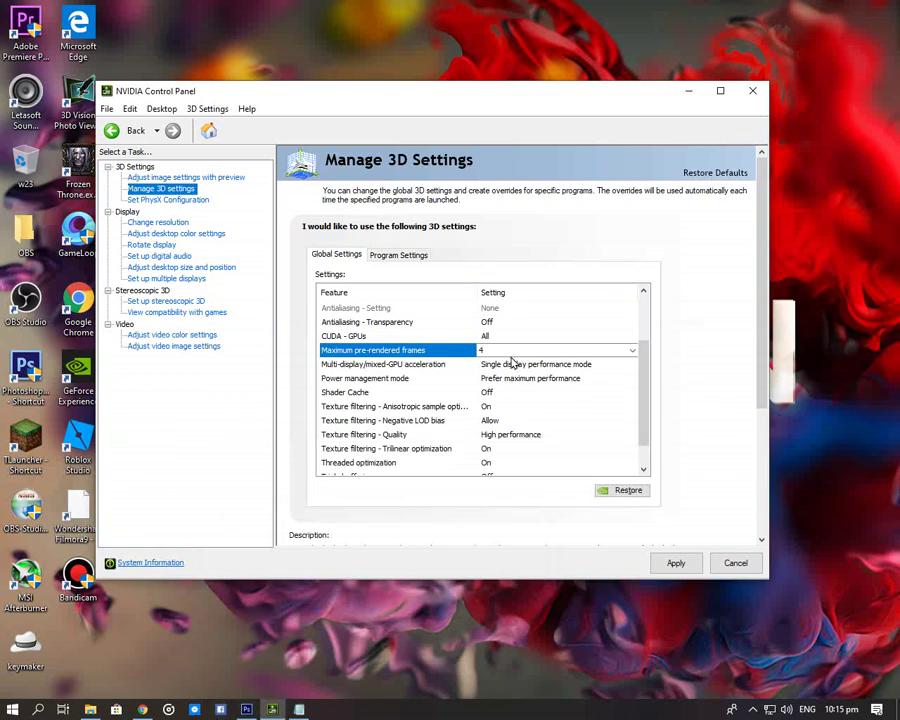
In the NVIDIA Control Panel, select 4 for Maximum pre-rendered frames and Single display performance mode for Multi-display/mixed-GPU acceleration.
left_click(508, 352)
left_click(511, 409)
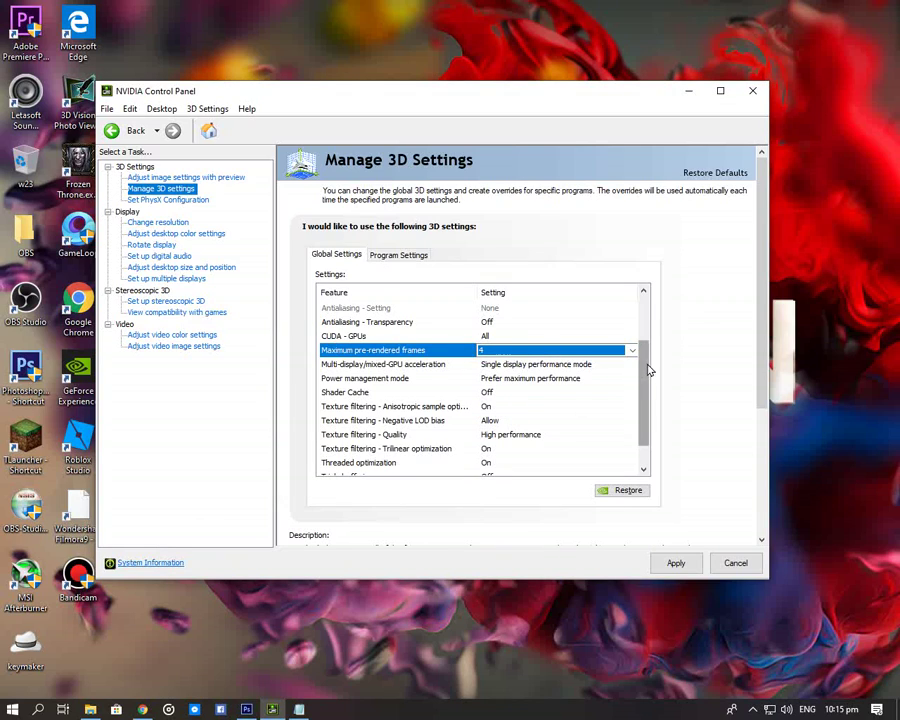
scroll(649, 370, "down", 1)
left_click(560, 351)
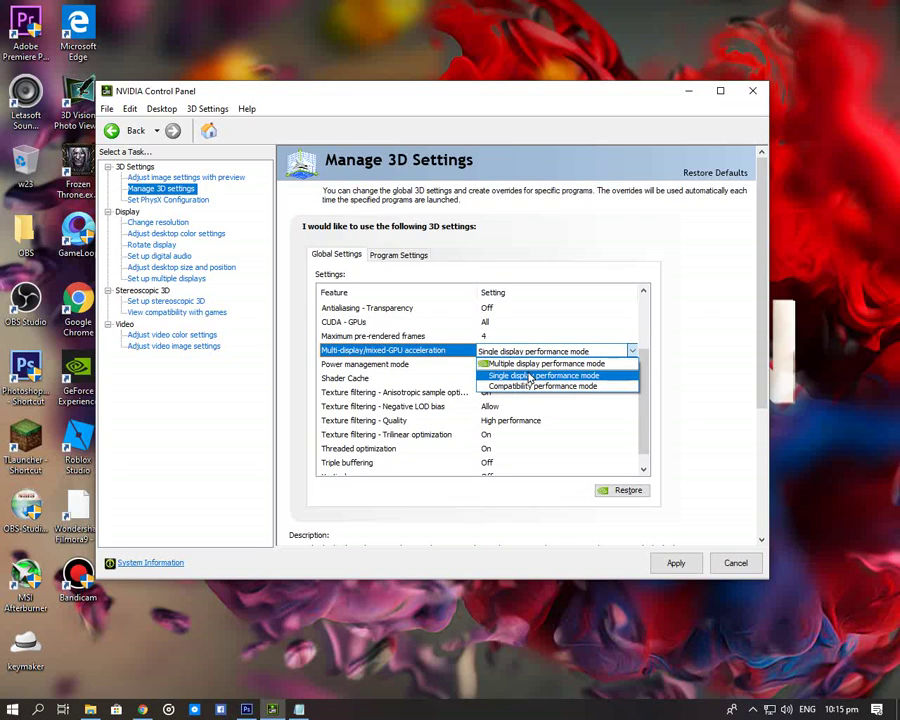
left_click(518, 376)
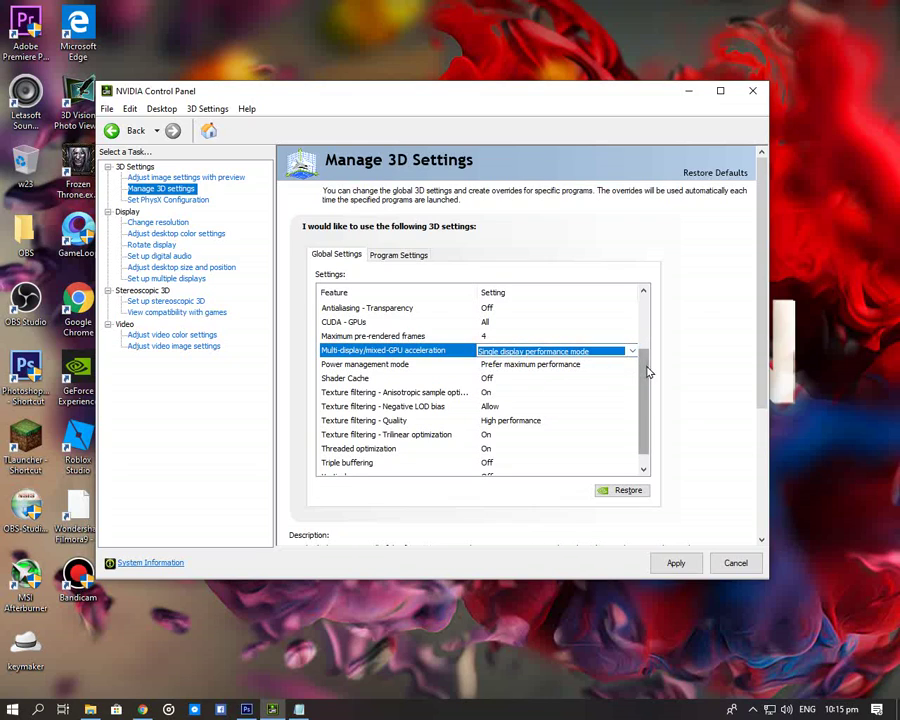
Set Power management mode to Prefer maximum performance.
scroll(644, 385, "down", 1)
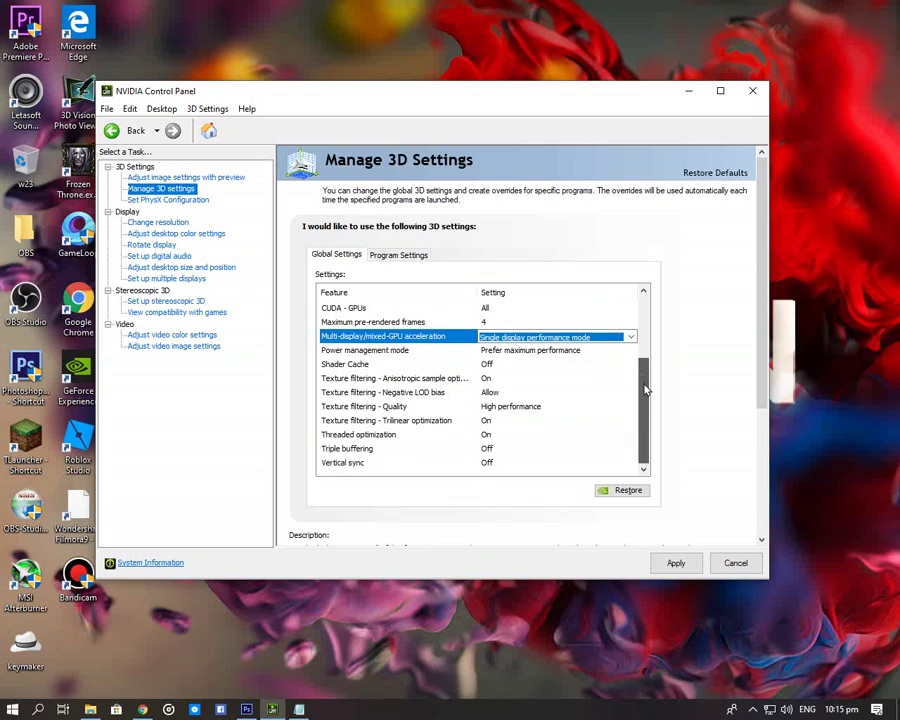
left_click(548, 352)
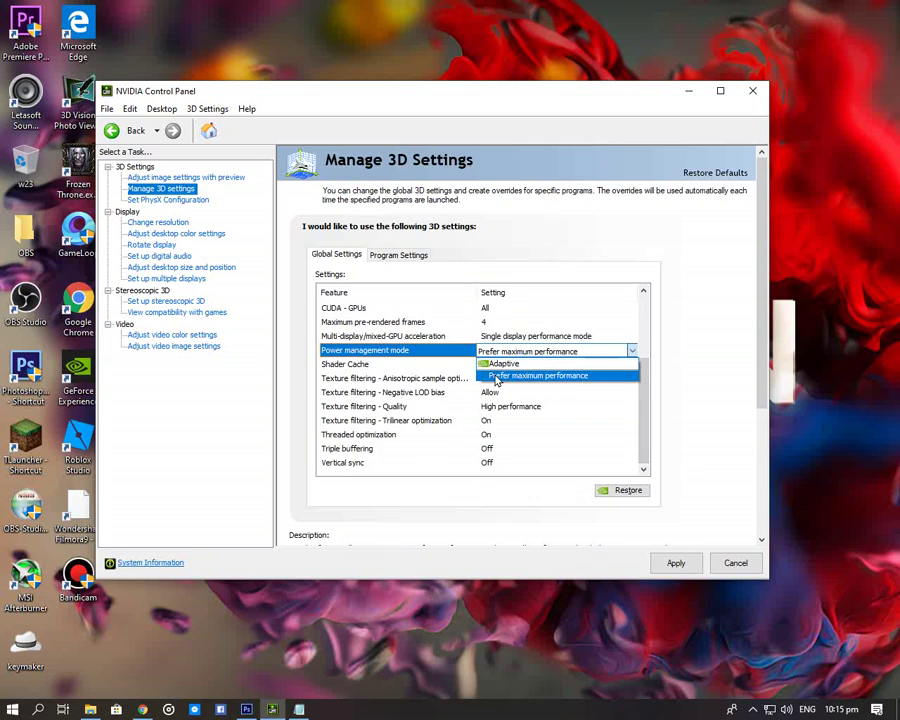
left_click(560, 379)
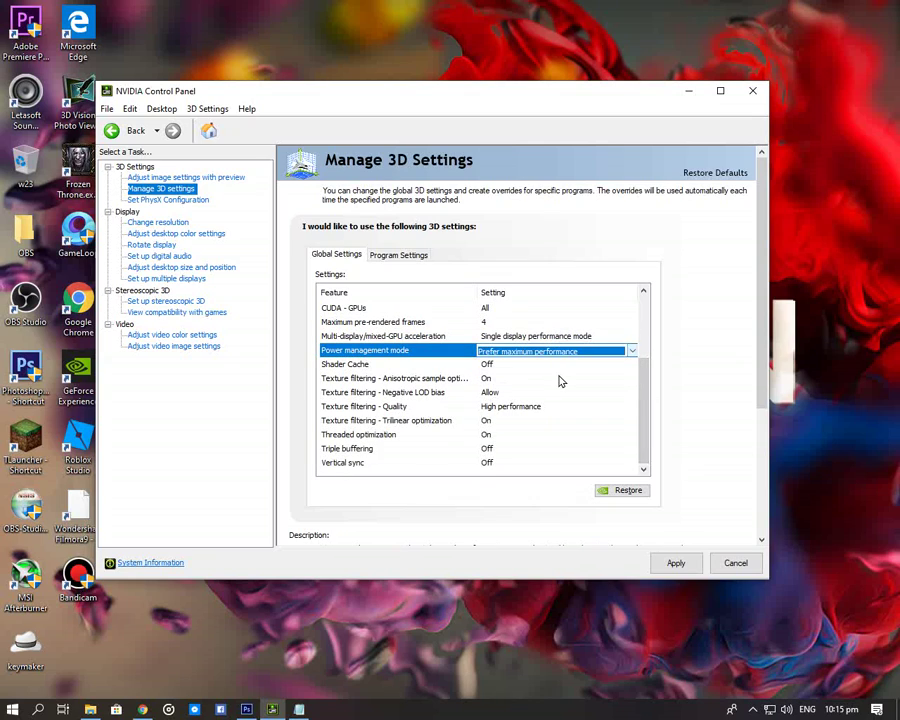
Set Texture filtering - Anisotropic sample optimization and Shader Cache to Off.
left_click(505, 380)
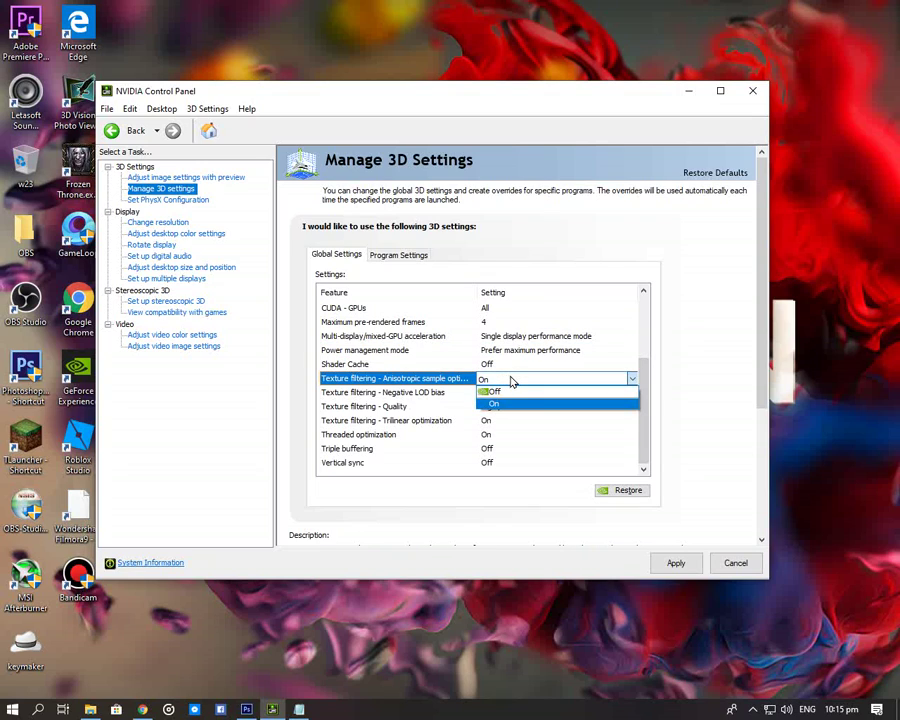
left_click(519, 391)
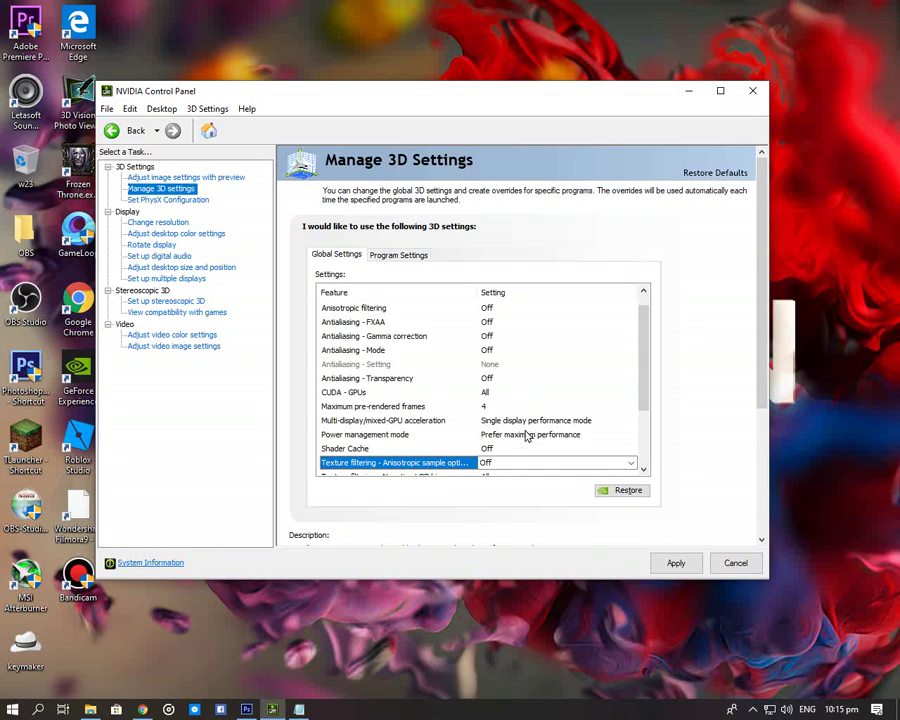
scroll(643, 378, "down", 2)
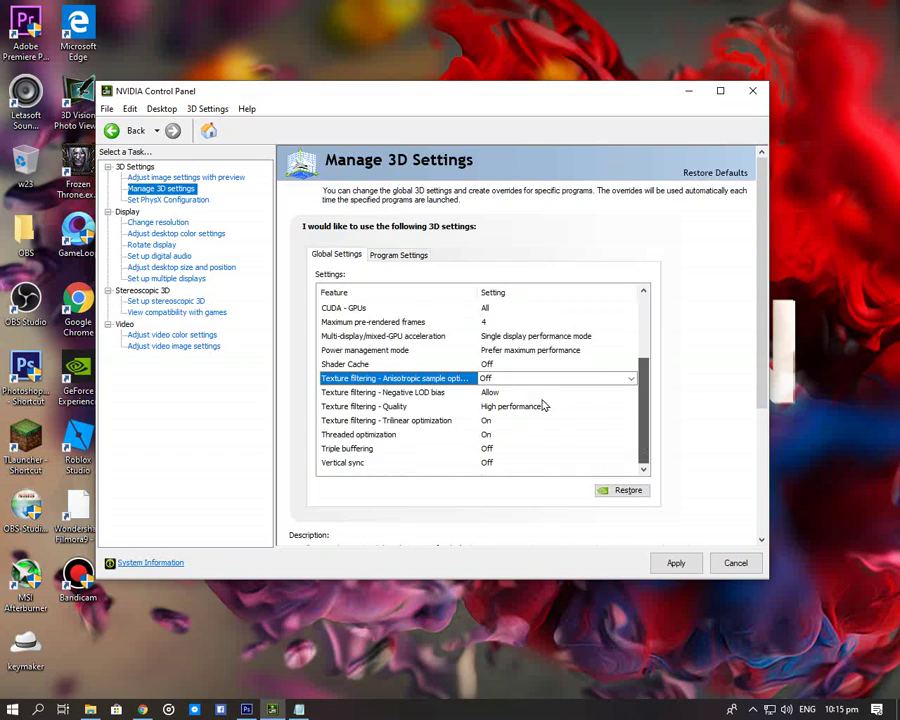
left_click(490, 364)
left_click(506, 389)
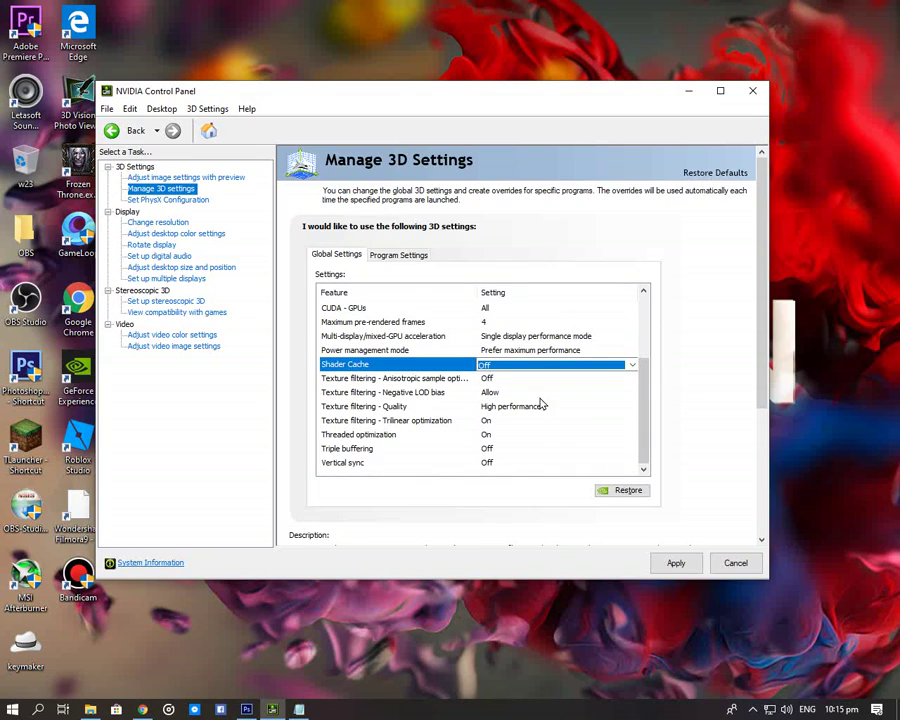
Choose Allow for Texture filtering - Negative LOD bias, and change the choice to Clamp.
left_click(505, 393)
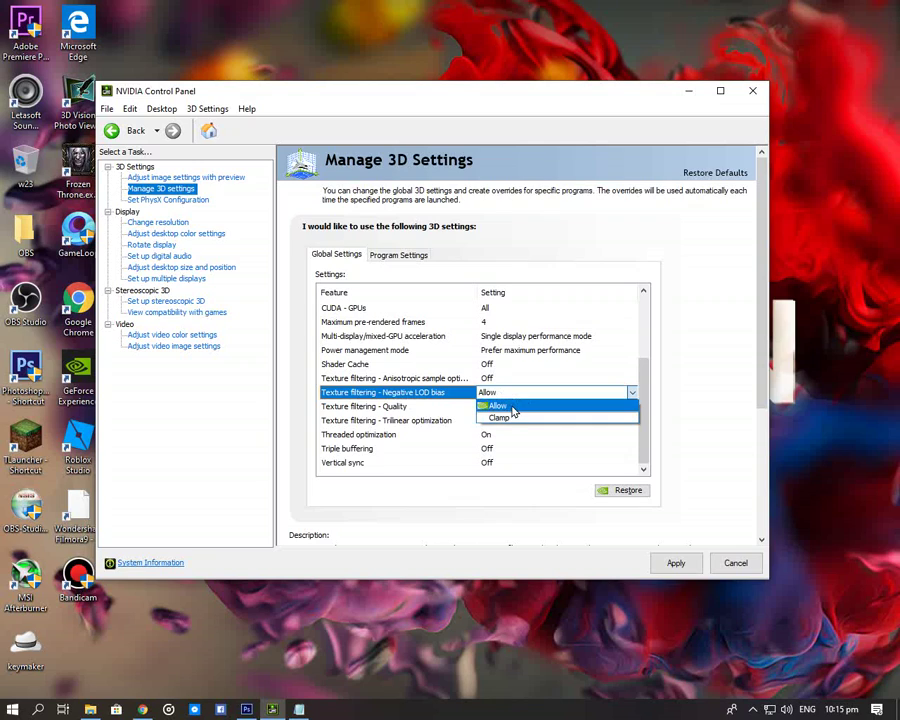
left_click(513, 407)
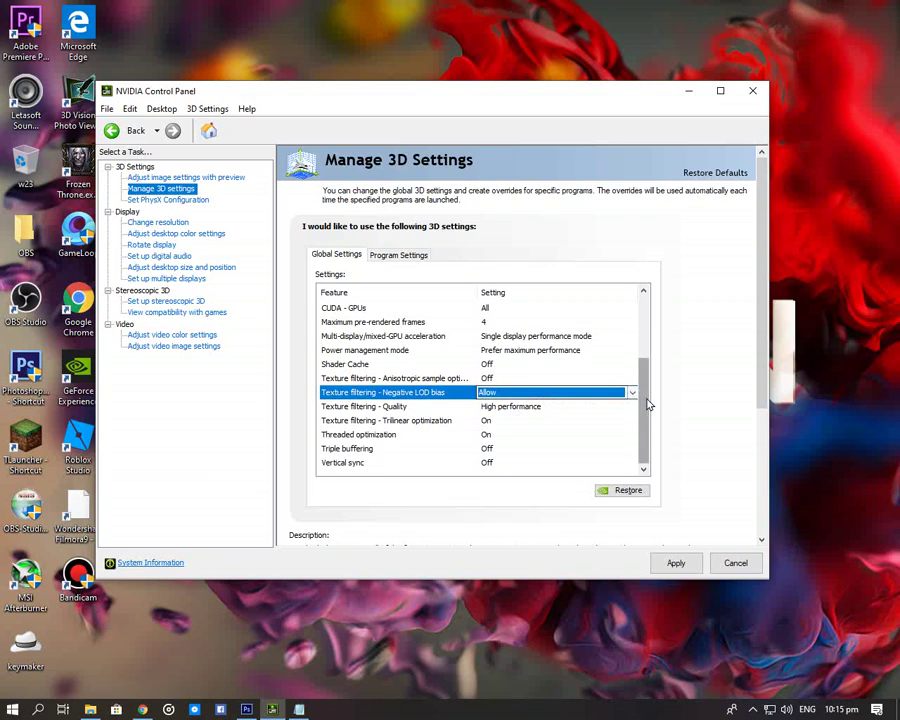
left_click(533, 396)
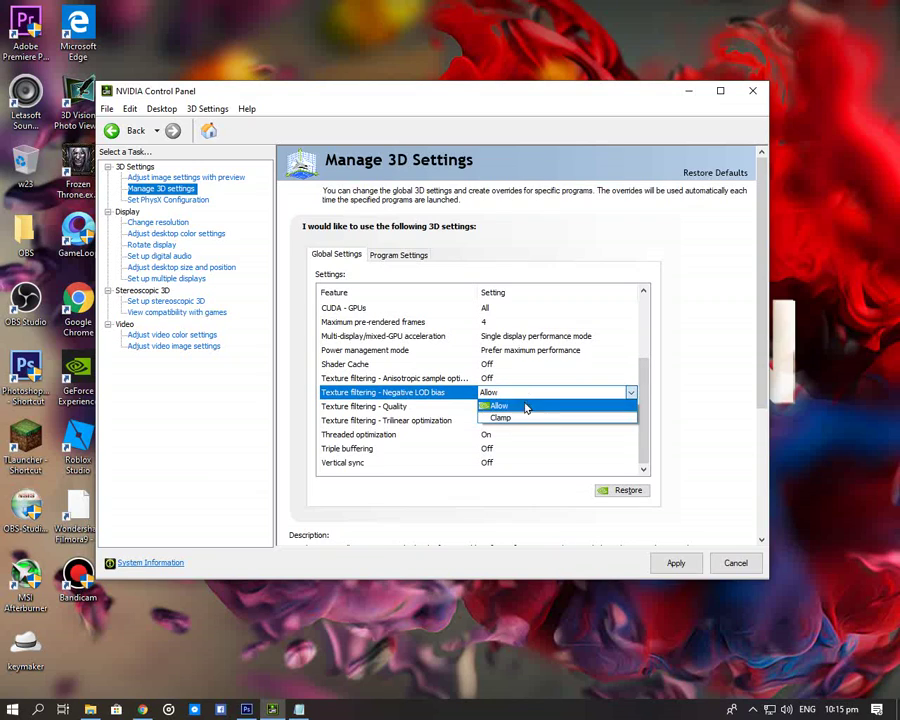
left_click(526, 416)
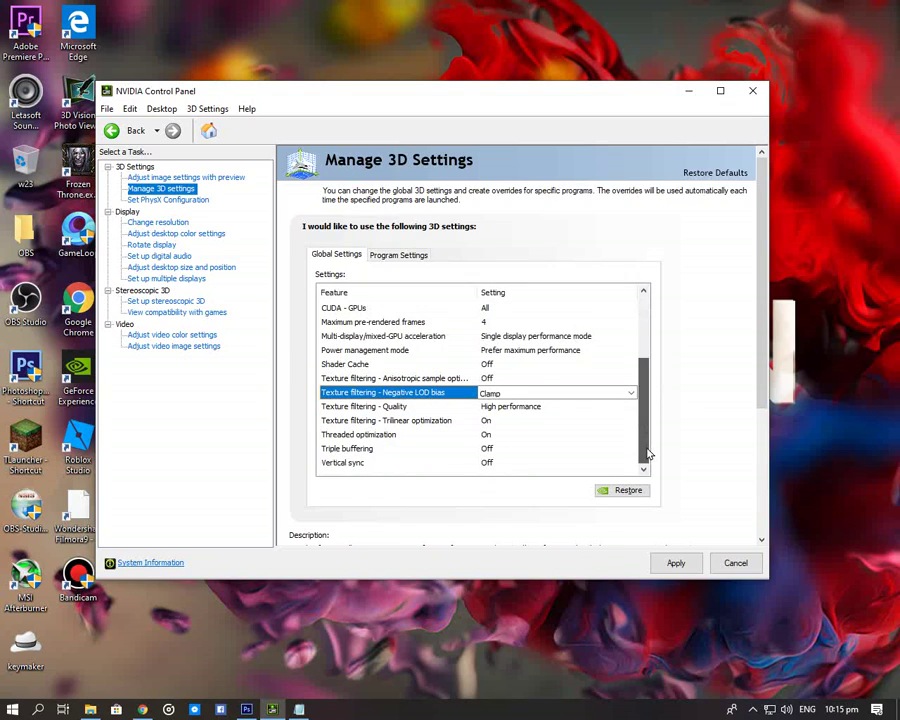
Set Texture filtering - Quality to High performance and Texture filtering - Trilinear optimization to Off.
left_click(554, 407)
left_click(554, 407)
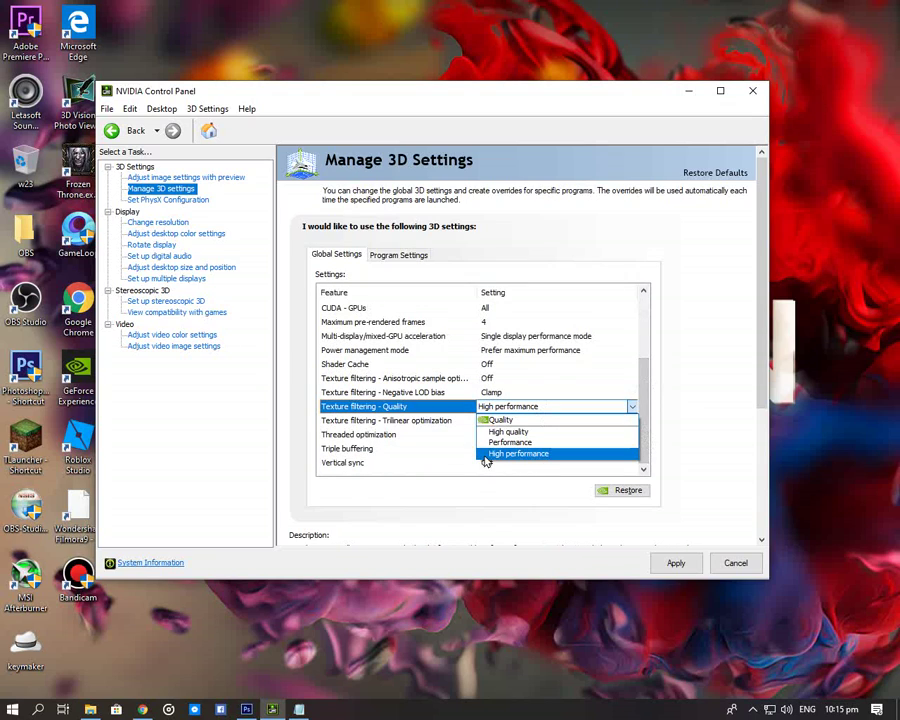
left_click(528, 455)
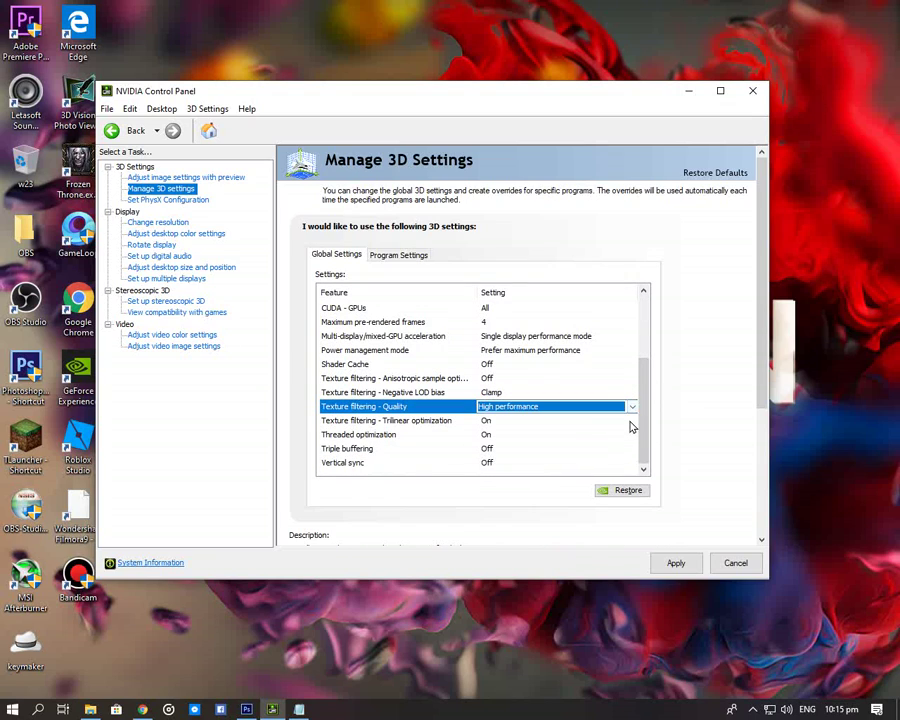
left_click(519, 421)
left_click(519, 421)
left_click(510, 447)
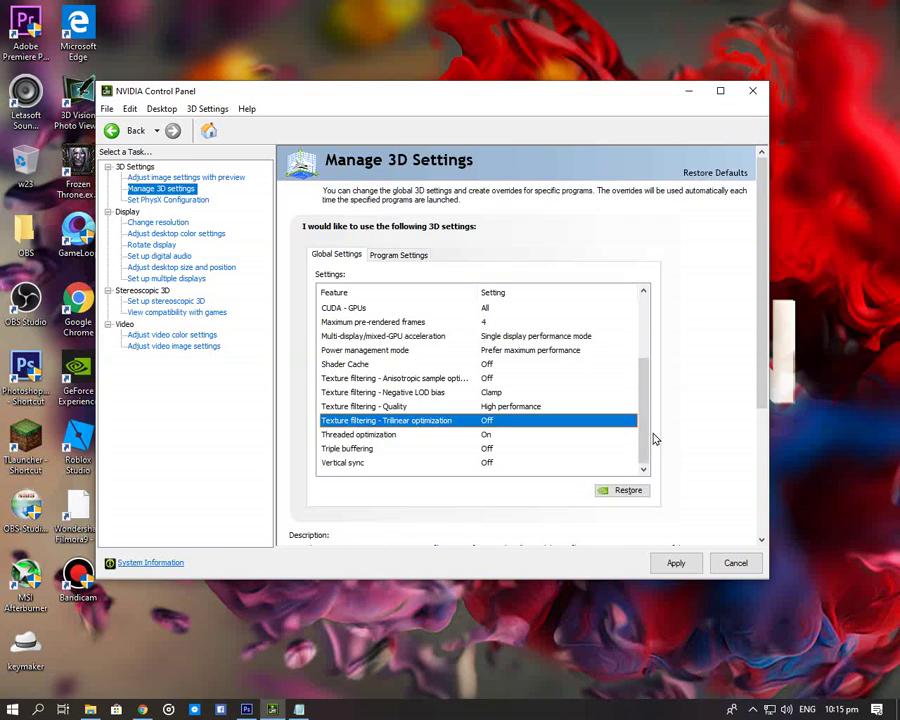
Set Threaded optimization to Off and apply the global 3D settings.
left_click(530, 434)
left_click(530, 434)
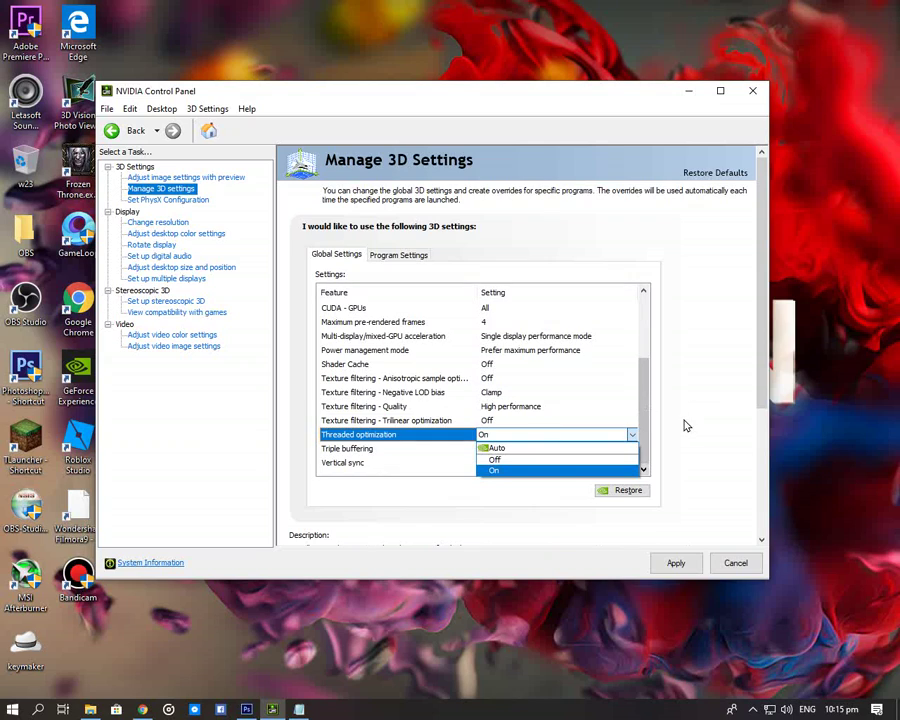
left_click(600, 470)
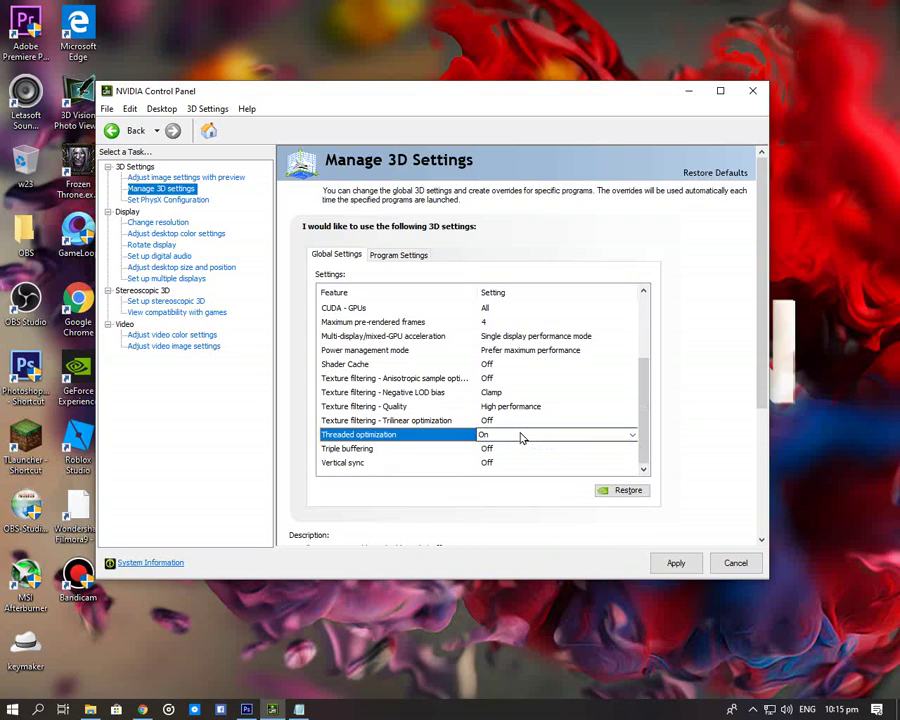
left_click(520, 437)
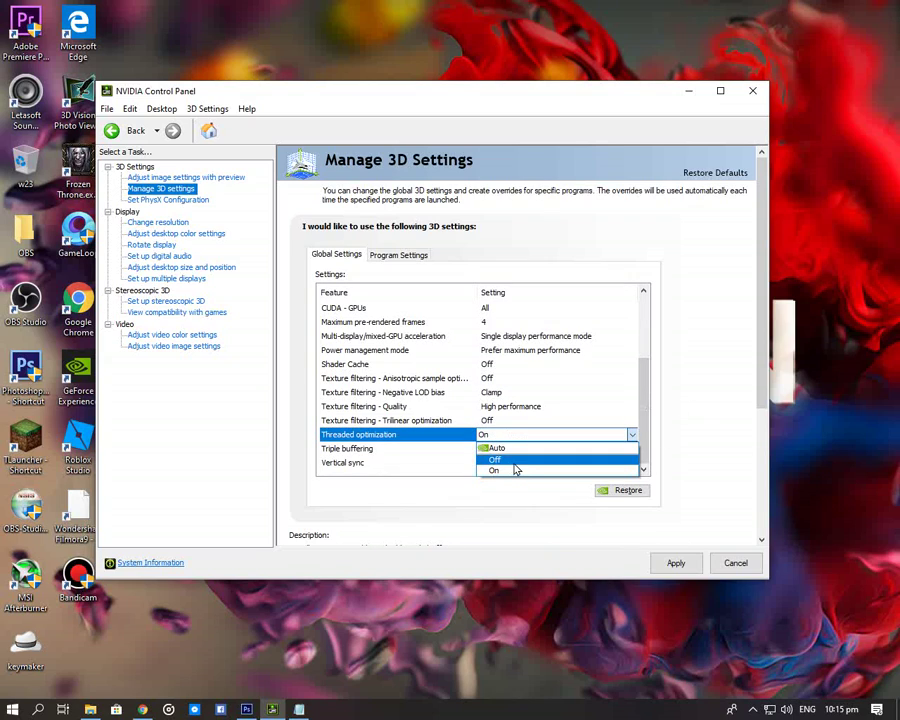
left_click(524, 461)
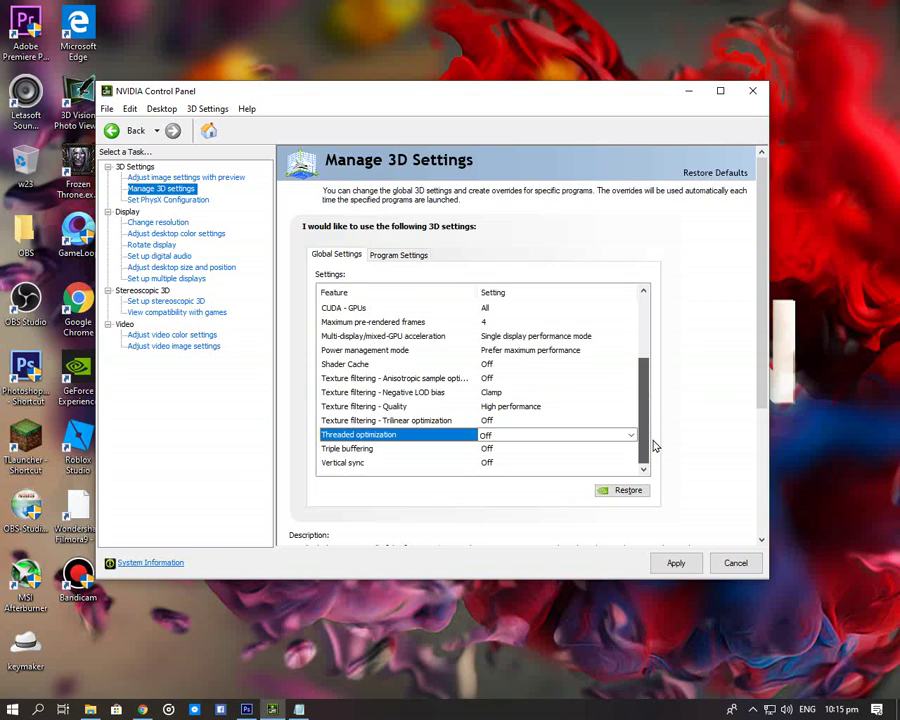
left_click(676, 564)
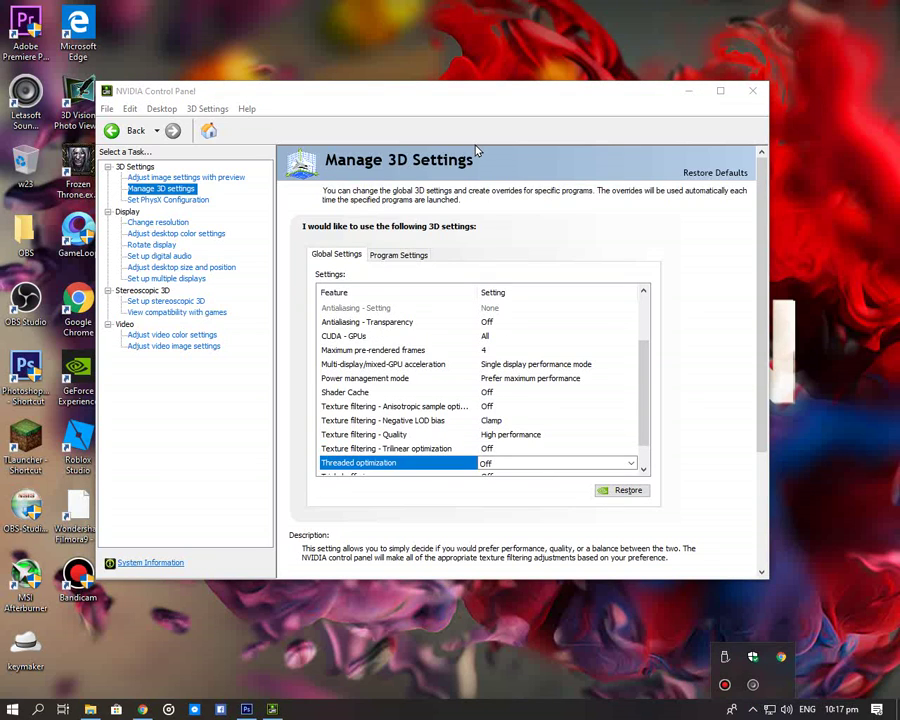
mouse_move(435, 112)
left_mouse_down()
mouse_move(461, 88)
mouse_move(425, 112)
left_mouse_up()
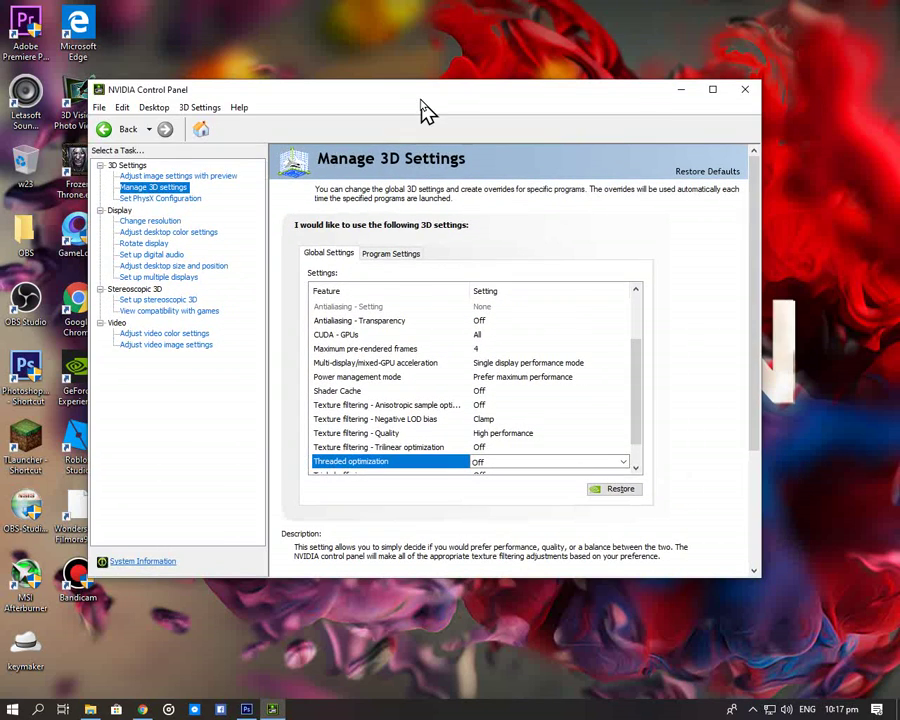
scroll(640, 430, "down", 1)
scroll(625, 360, "up", 3)
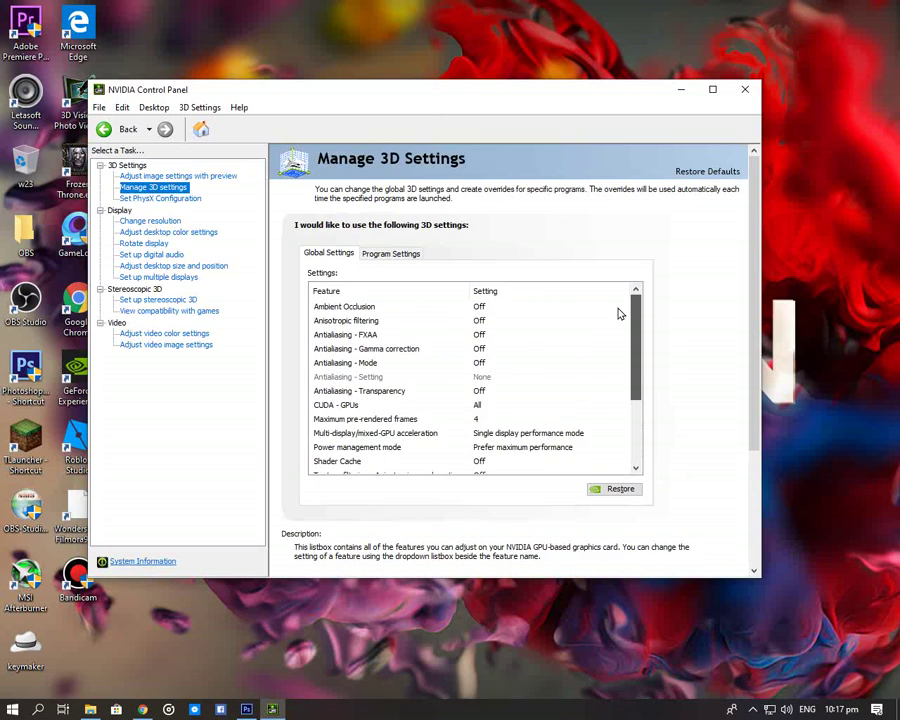
scroll(628, 325, "down", 3)
scroll(620, 330, "up", 3)
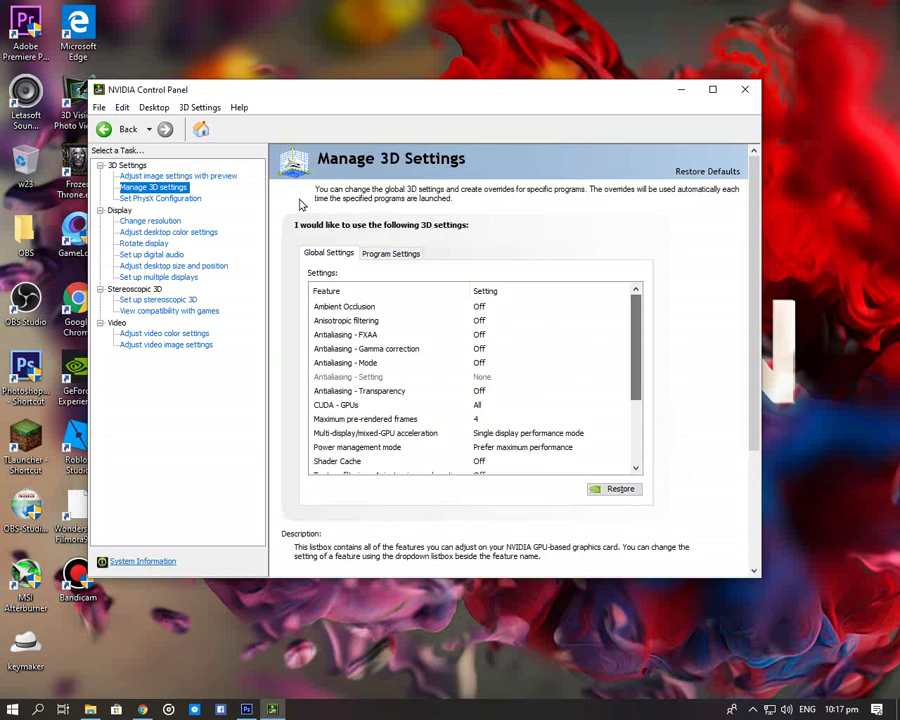
In the image settings with preview, choose Use my preference emphasizing, try the middle slider position, and return it to Performance.
left_click(200, 177)
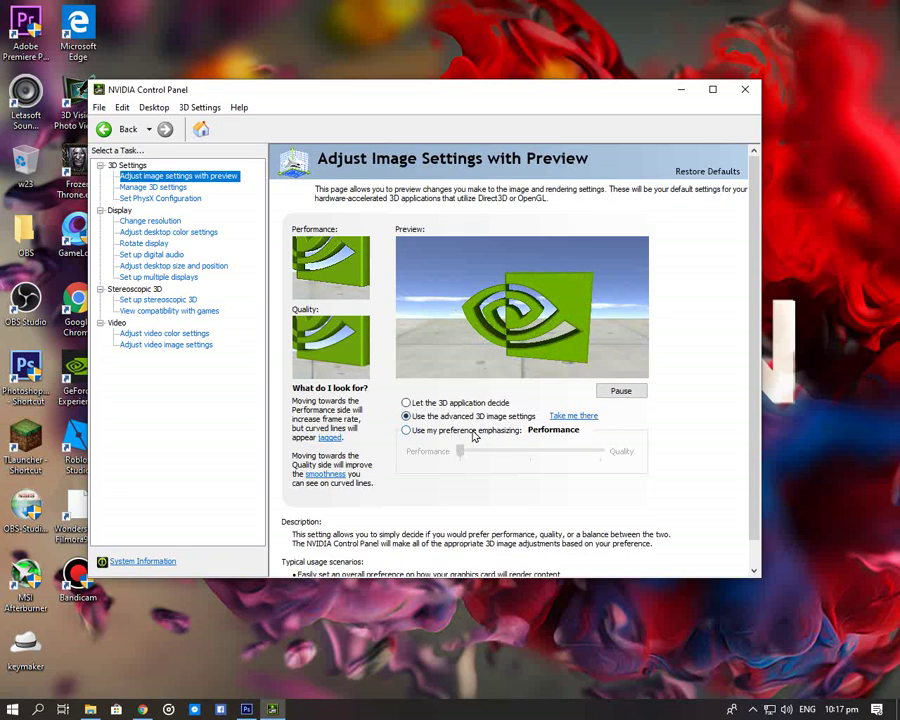
left_click(474, 434)
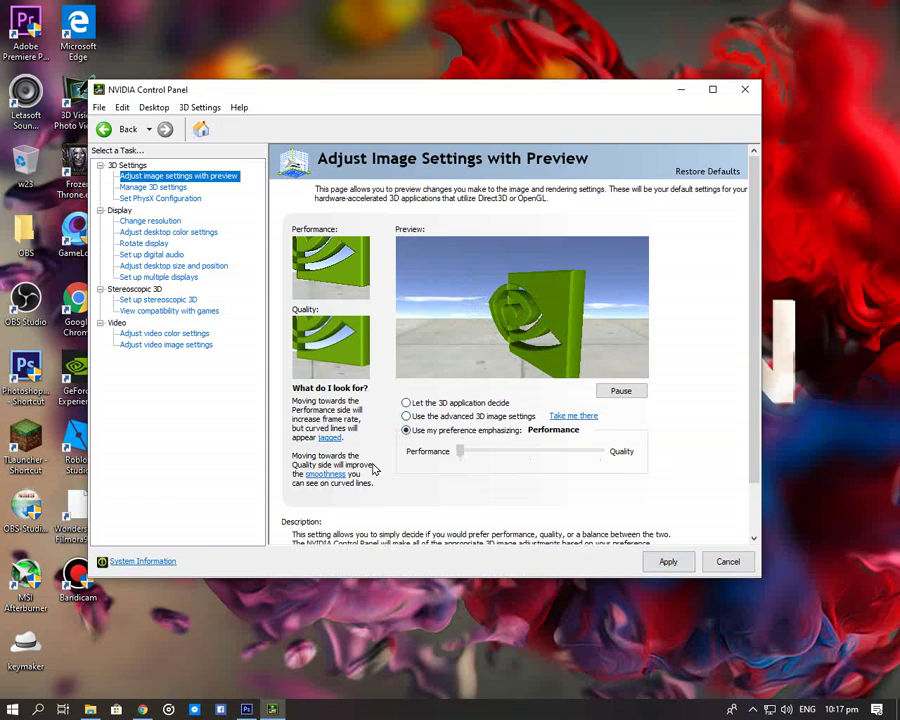
left_click_drag(461, 452, 528, 458)
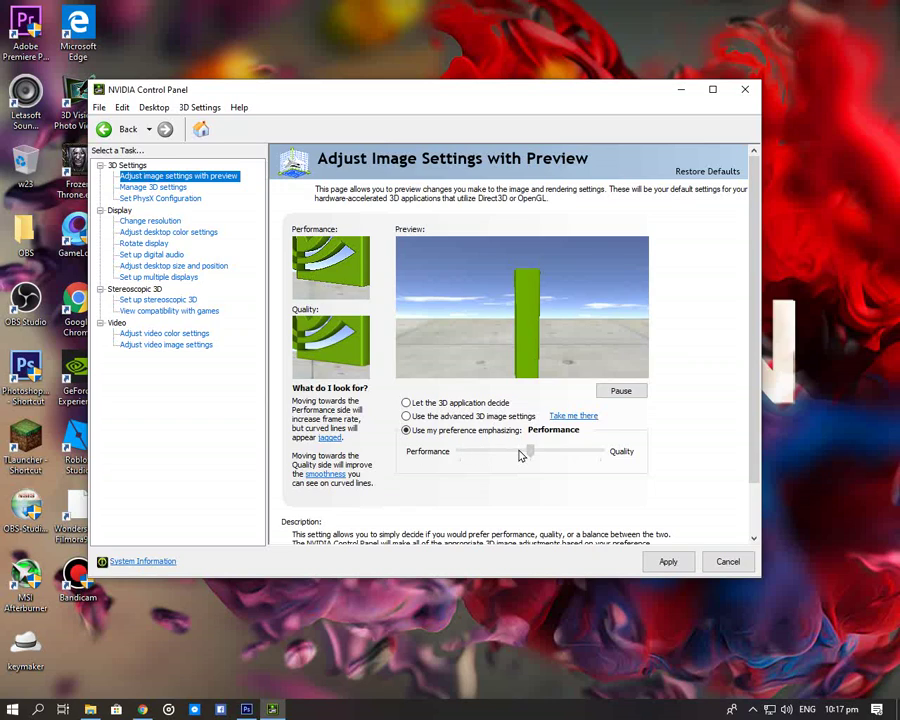
left_click(526, 448)
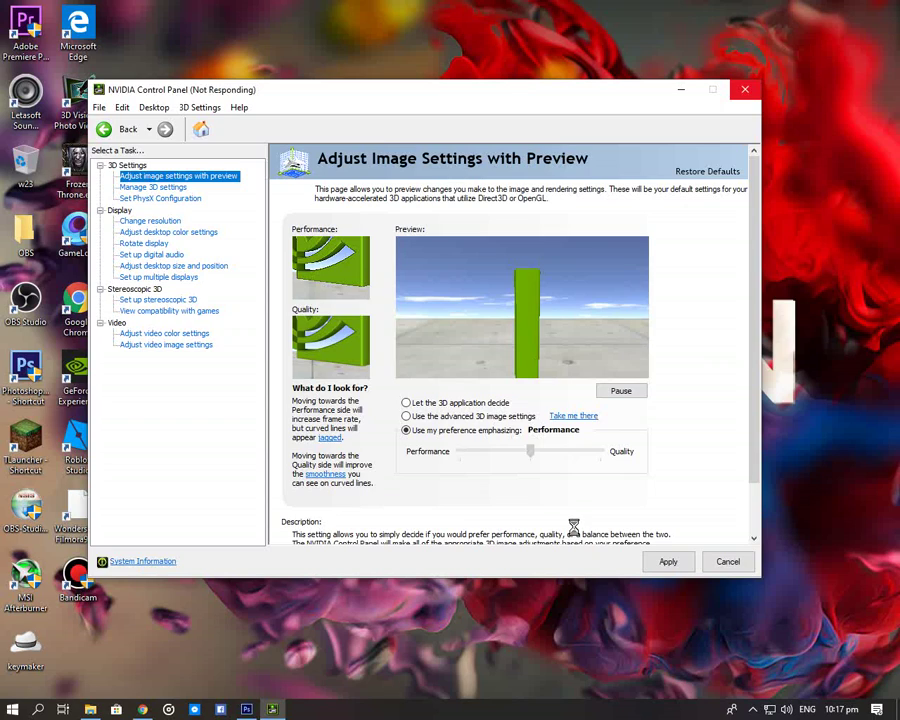
left_click(754, 709)
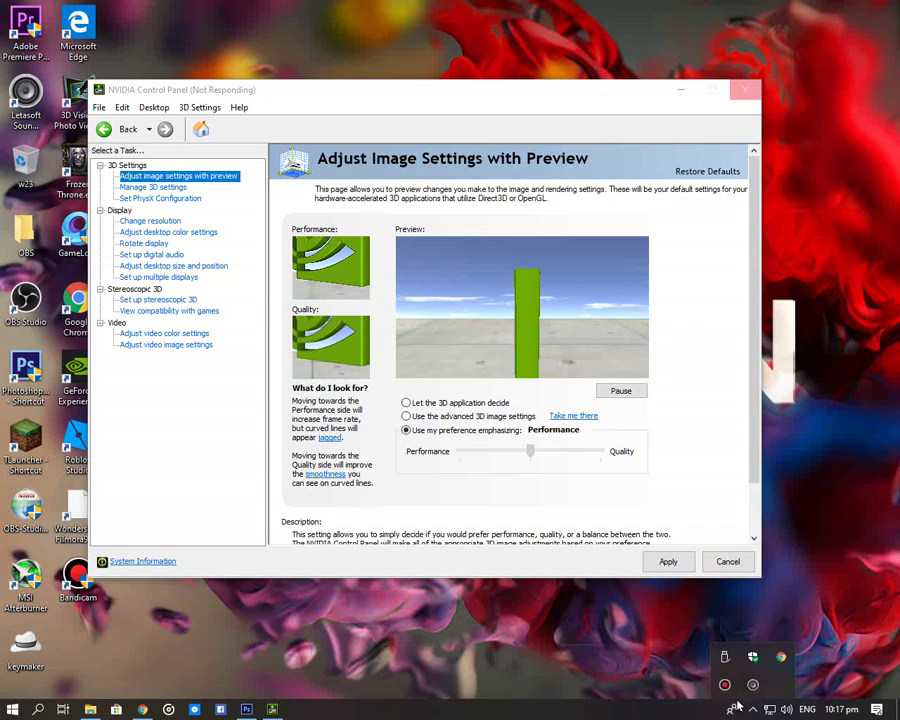
left_click(724, 685)
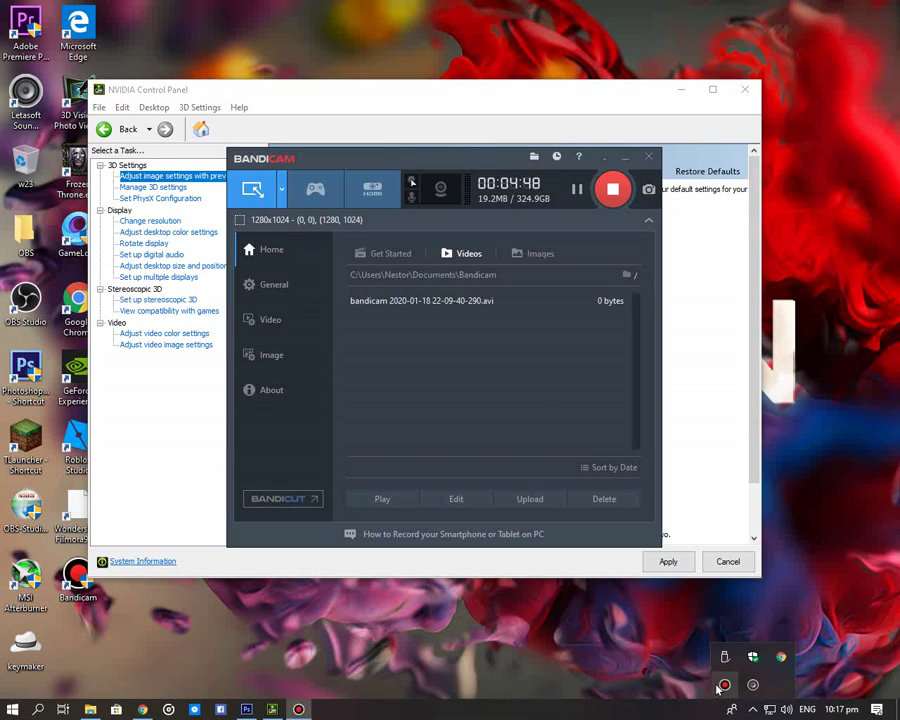
left_click_drag(483, 160, 523, 284)
left_click(502, 106)
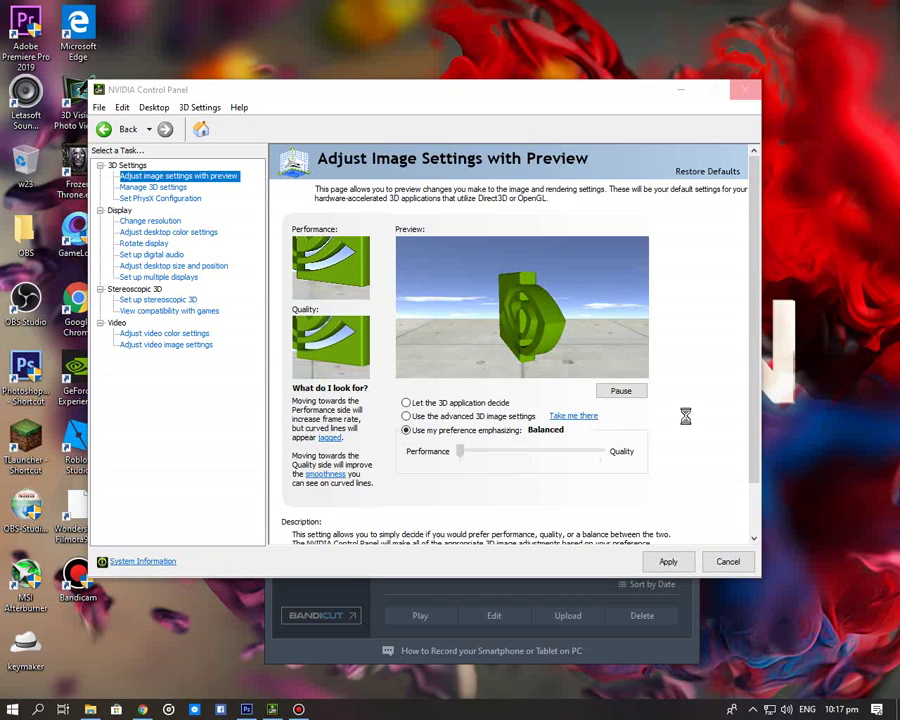
left_click(752, 709)
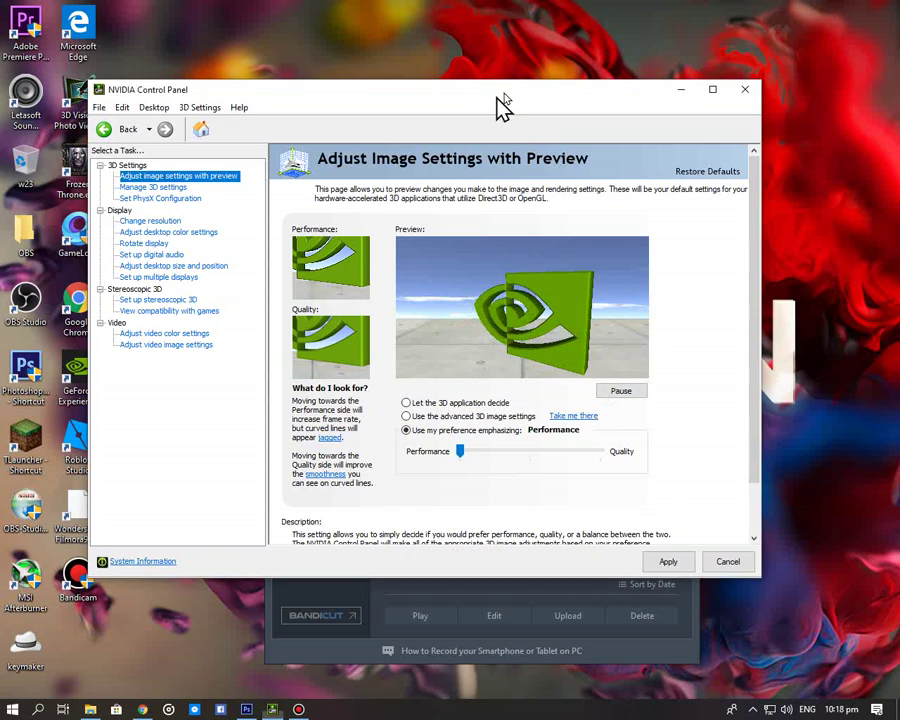
mouse_move(490, 92)
left_mouse_down()
mouse_move(507, 84)
mouse_move(497, 91)
left_mouse_up()
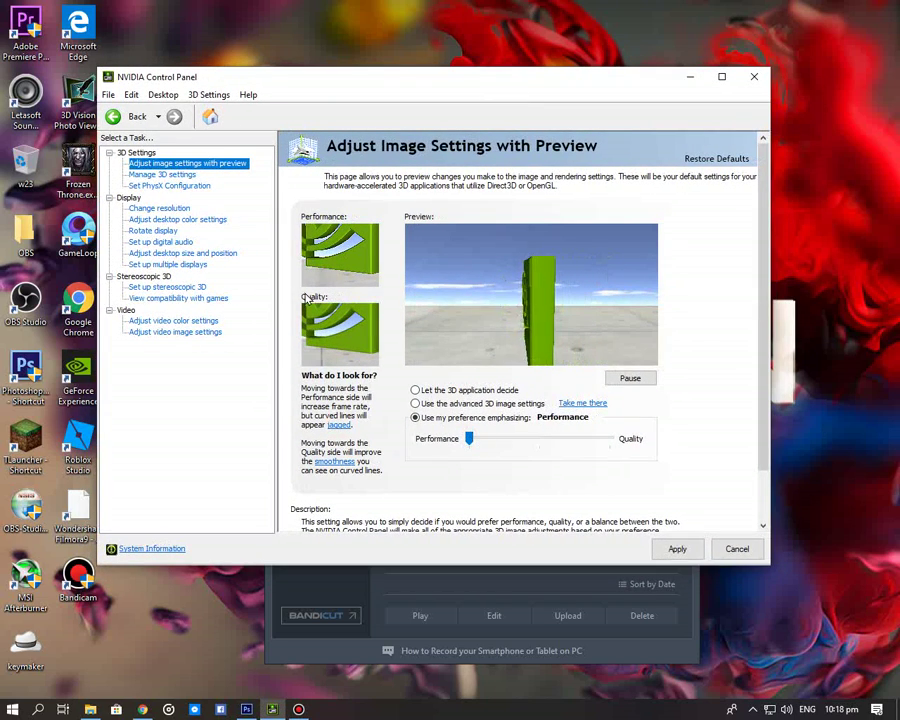
Open the PhysX configuration, applying the pending image settings changes.
left_click(192, 185)
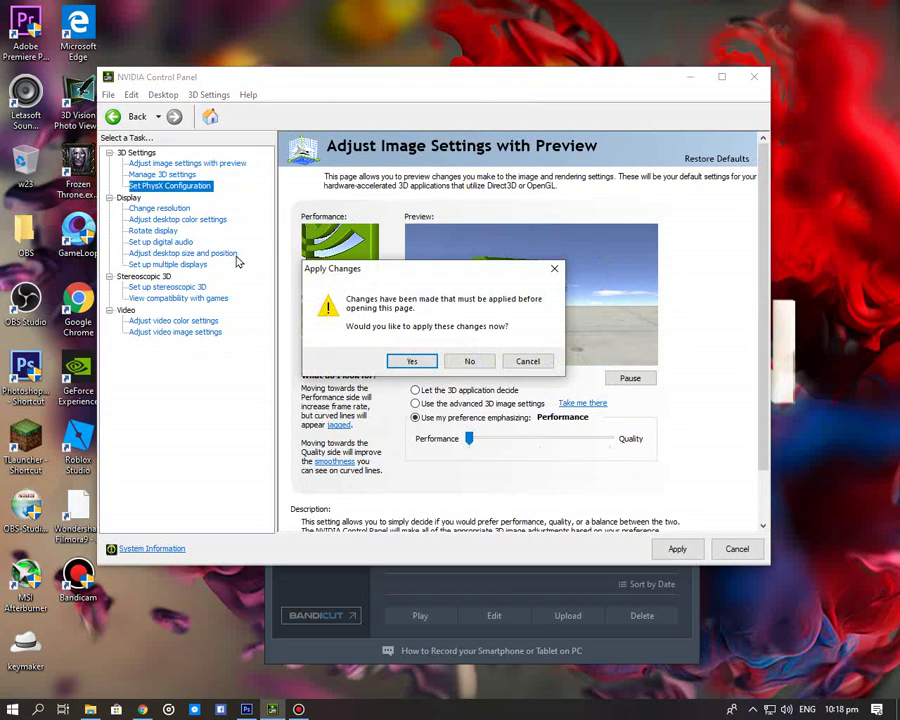
left_click(424, 362)
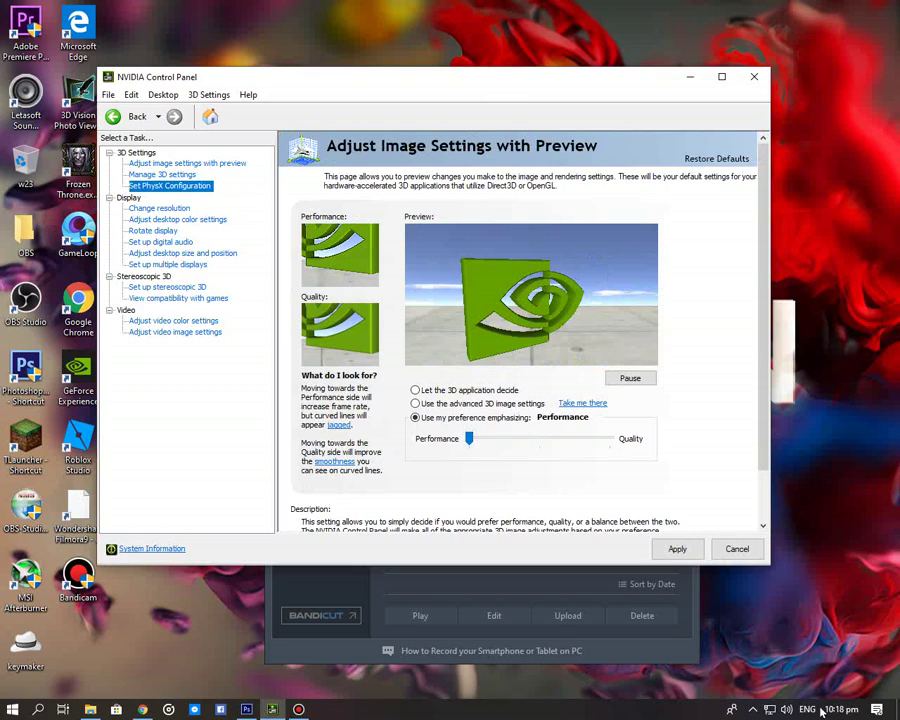
left_click(753, 708)
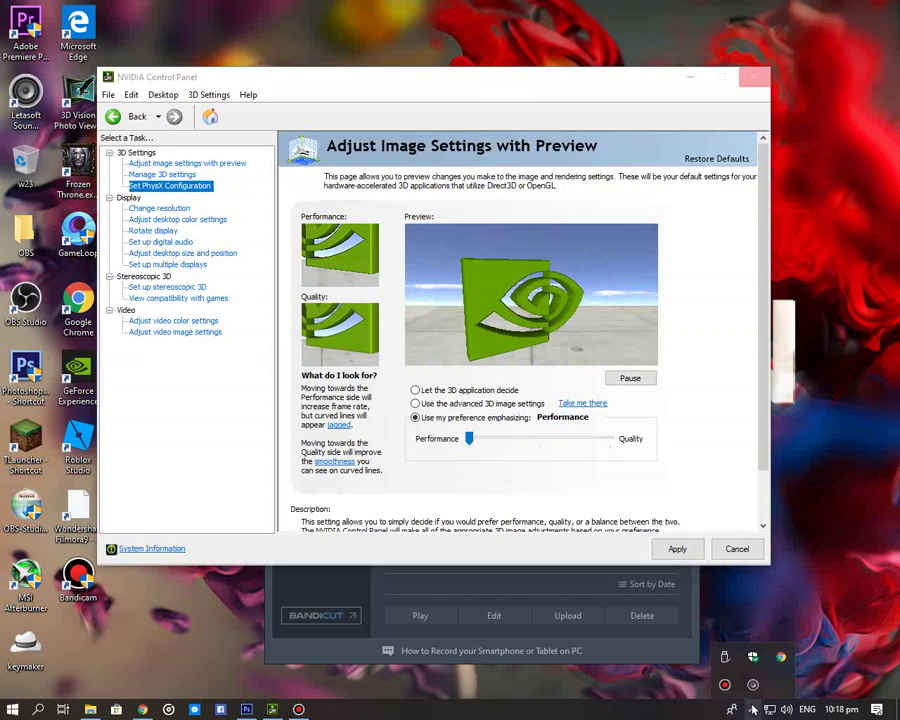
left_click(134, 680)
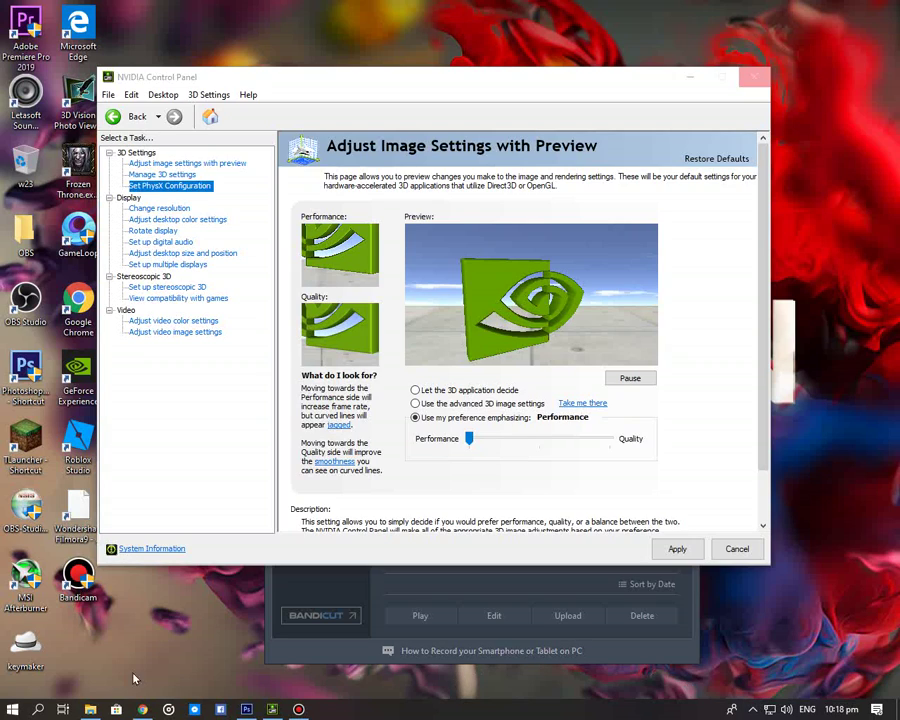
key("Return")
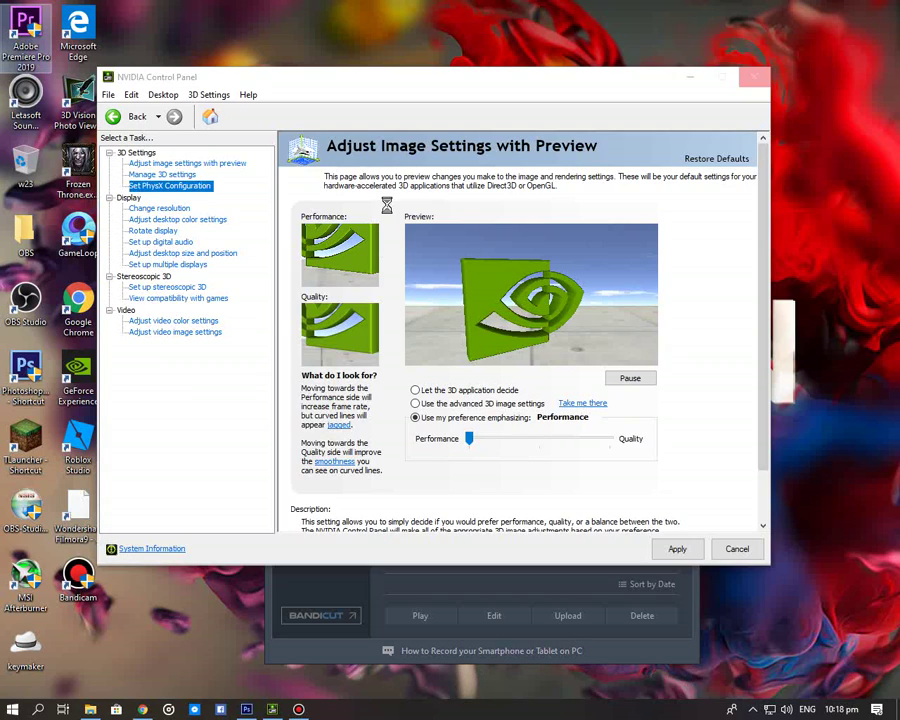
left_click(753, 708)
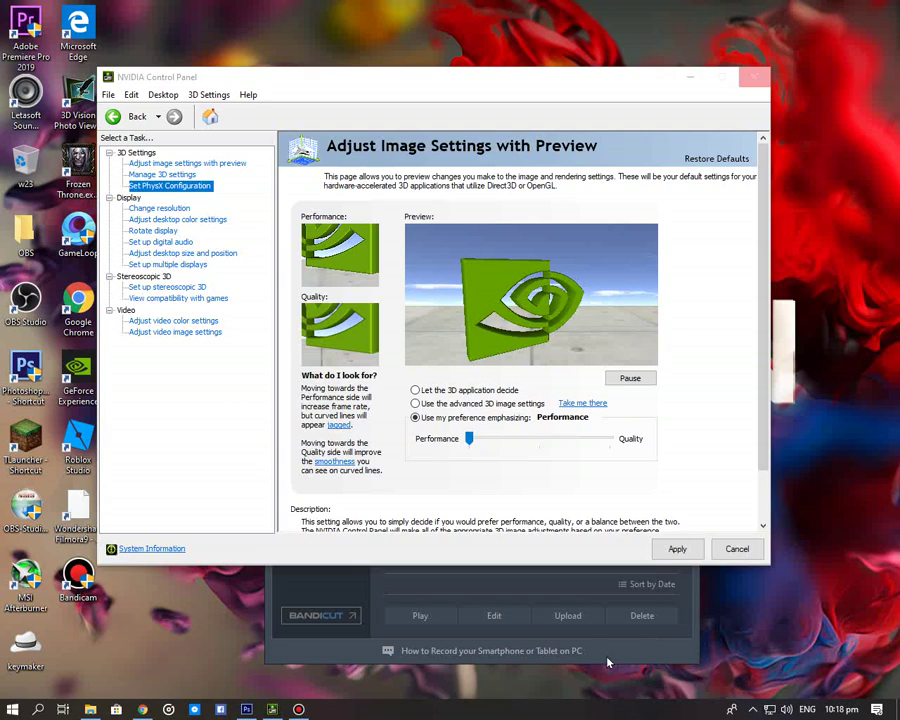
left_click(340, 646)
left_click_drag(563, 309, 532, 315)
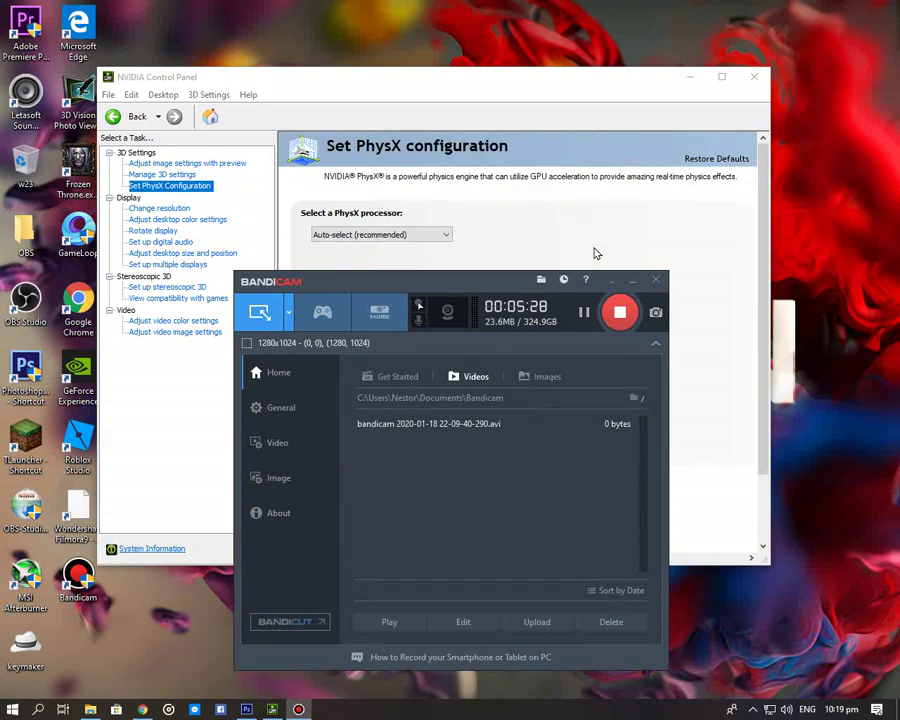
Examine the available PhysX processor options, keeping Auto-select (recommended).
left_click(595, 253)
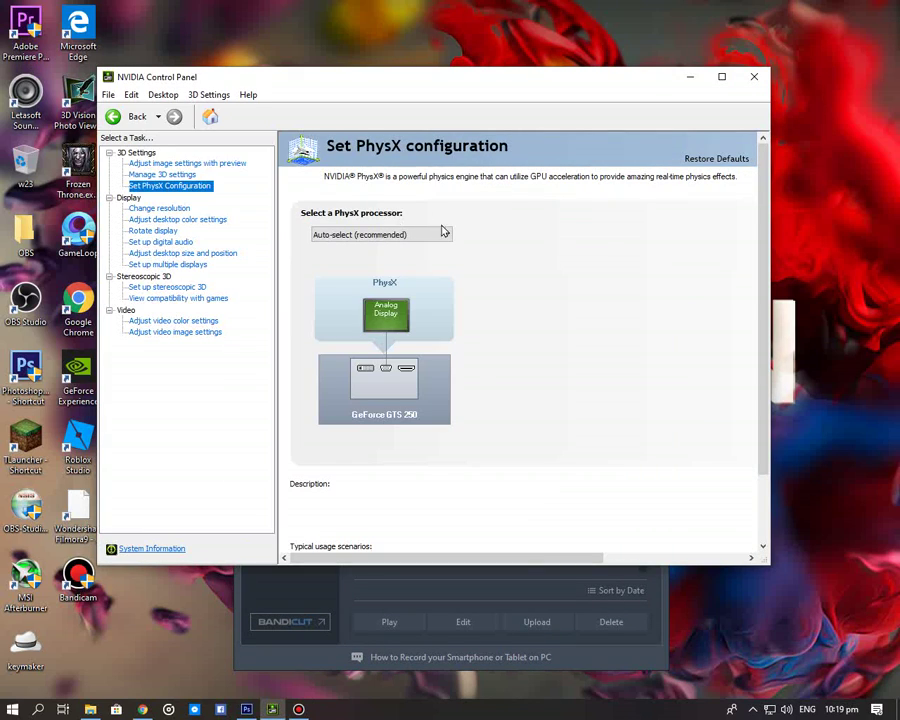
left_click(436, 234)
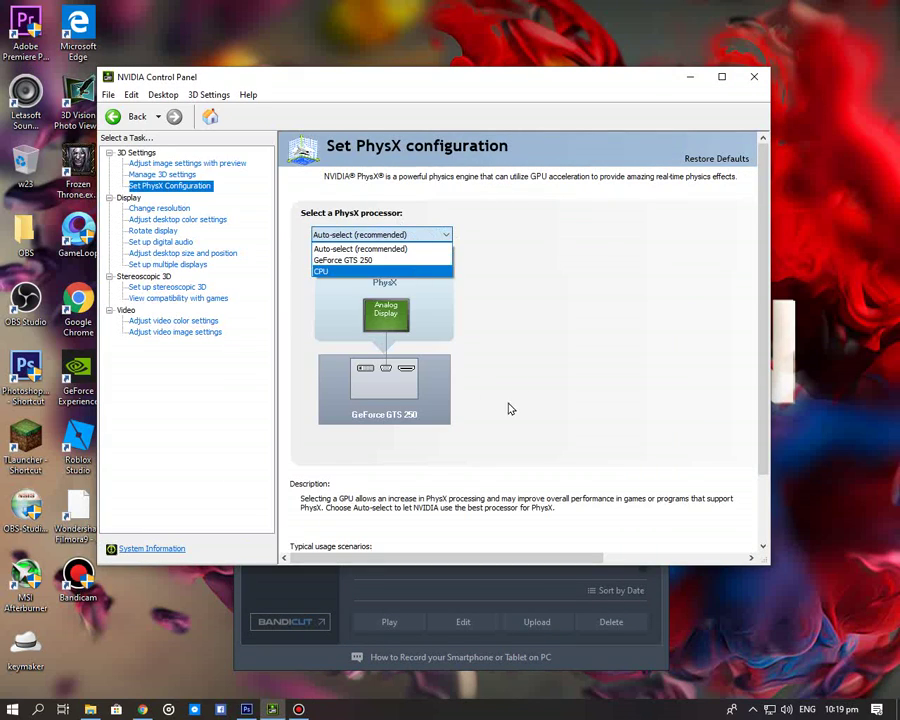
left_click(524, 279)
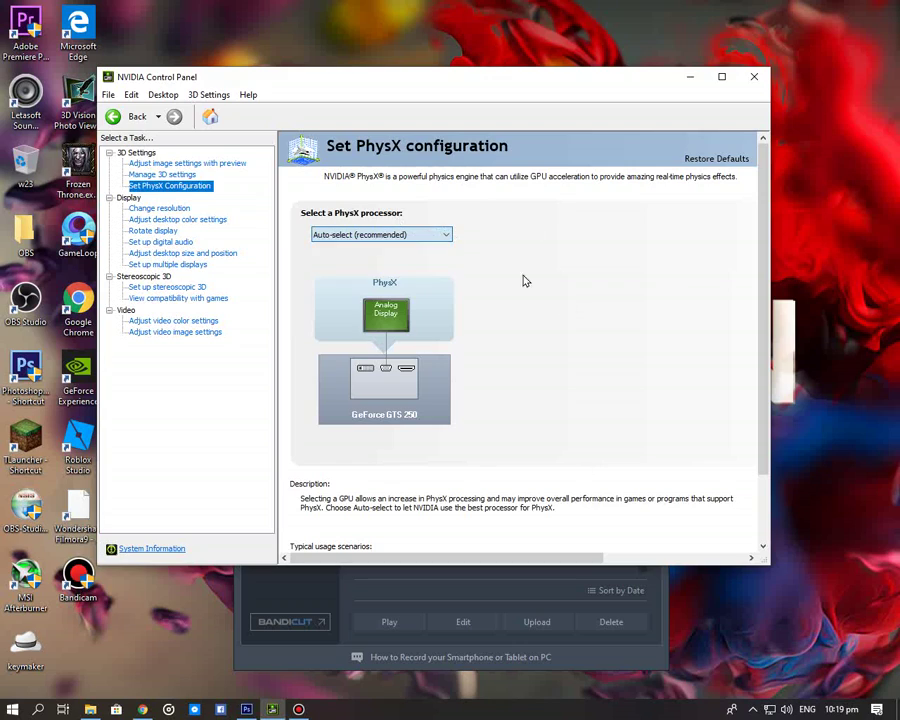
left_click(400, 234)
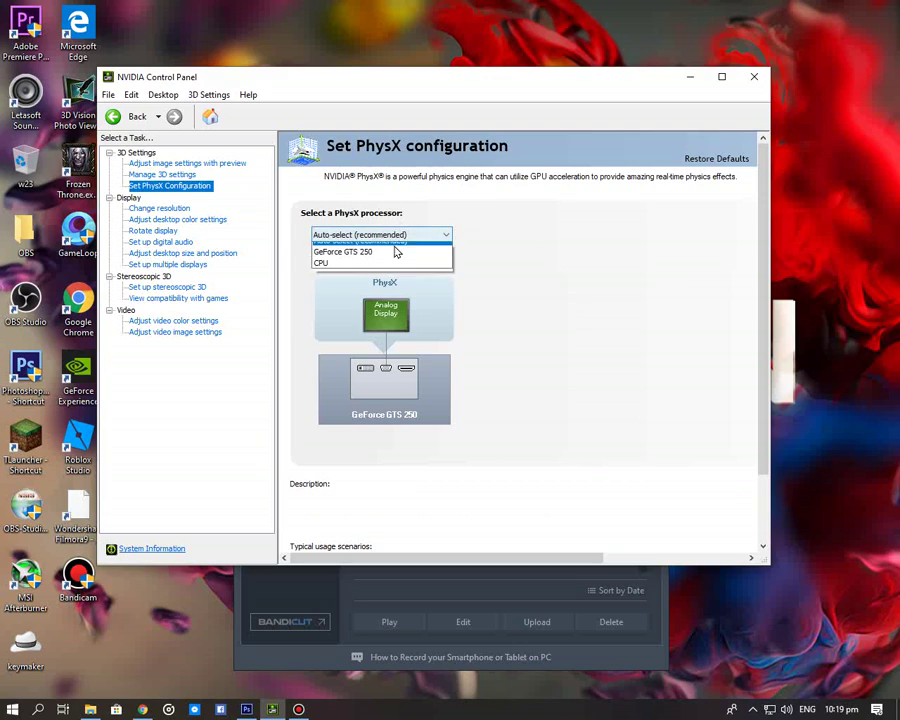
left_click(532, 273)
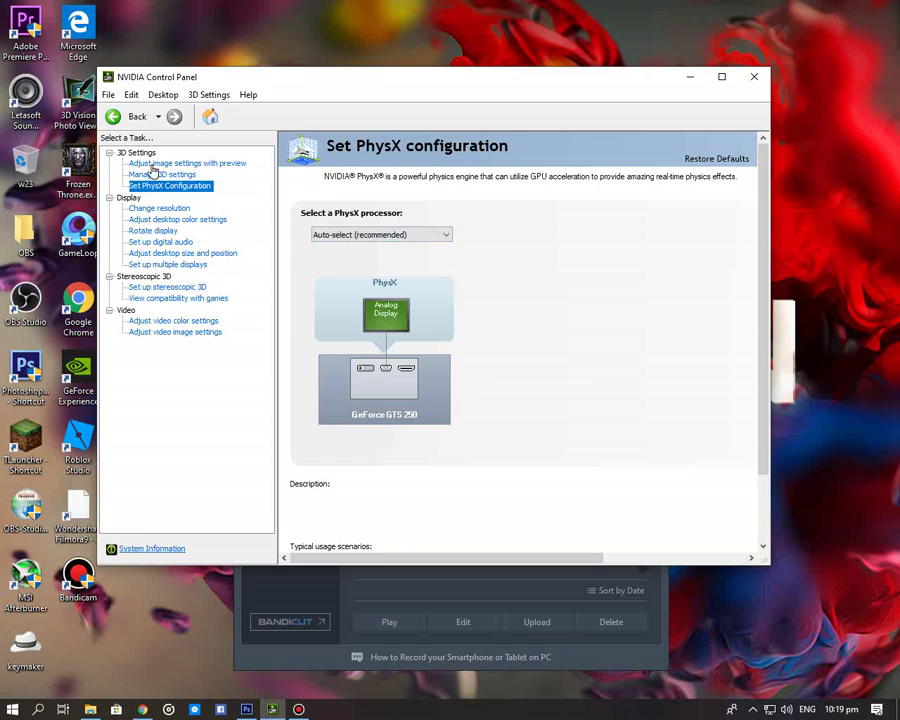
left_click_drag(345, 102, 341, 137)
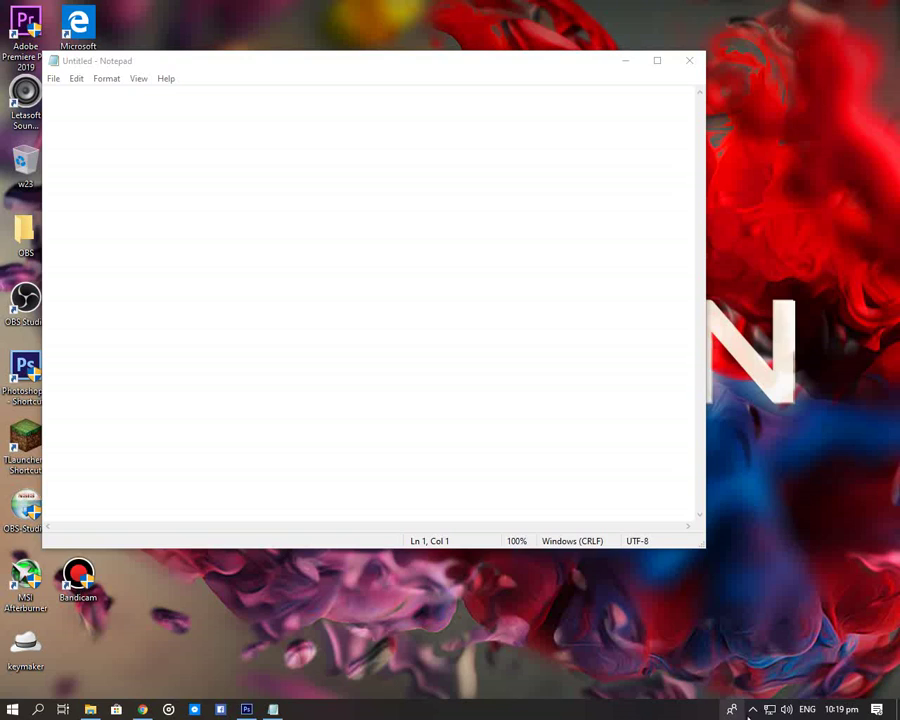
left_click(753, 709)
left_click(546, 634)
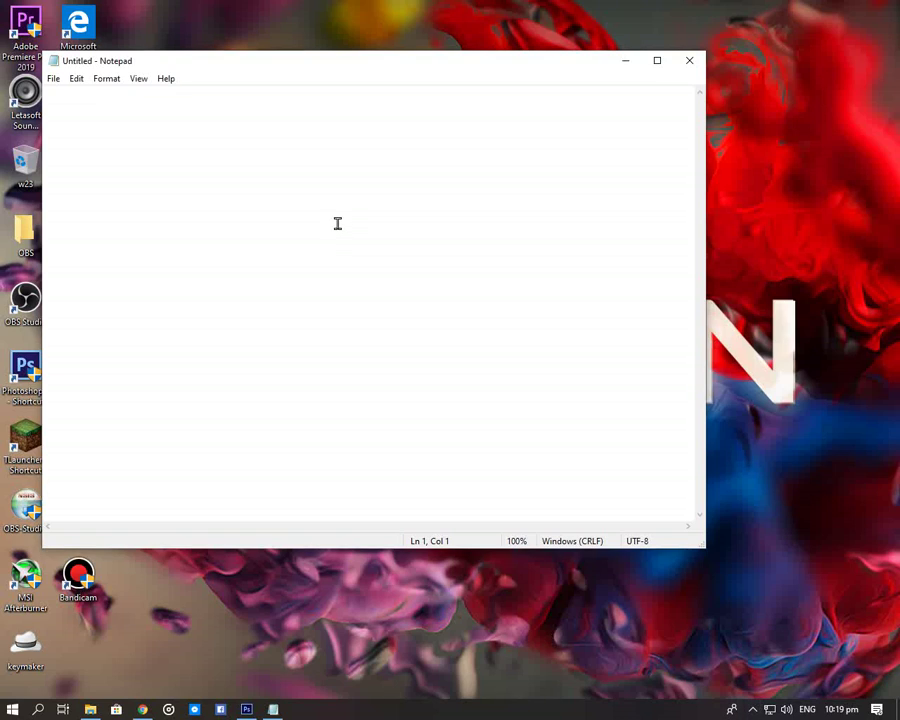
Write "SO GUYS, THATS ALL THANK YOU FOR WATCHING AND HOPEFULLY YOU WONT FORGET TO SUBSCRIBE FOR ME <3" in the blank Notepad note.
type("SO GUYS")
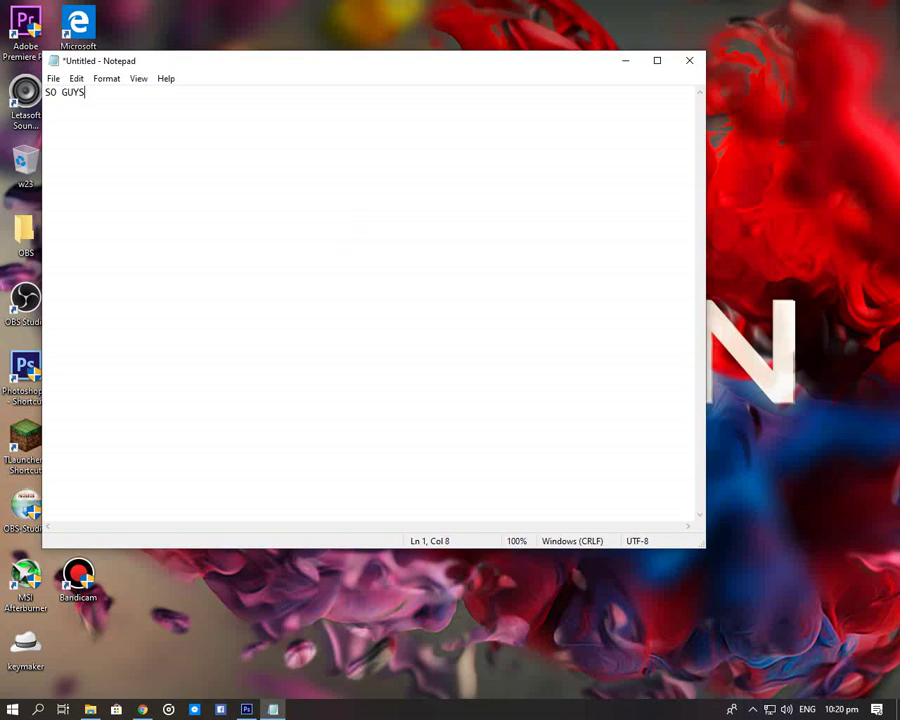
type(", THATS ALL THANK YOU FOR")
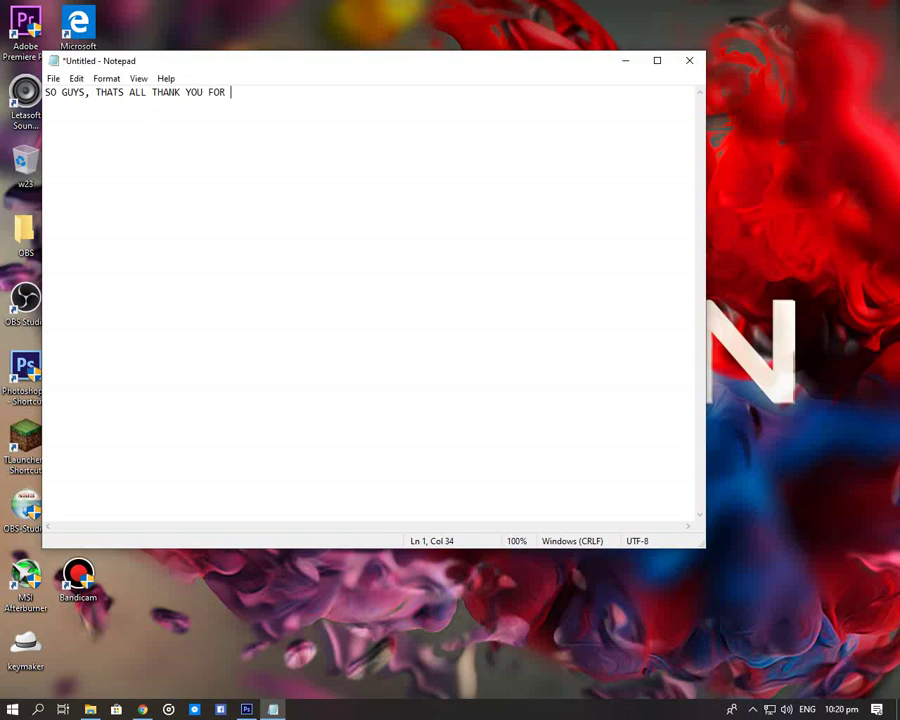
type(" WATCHING AND HOPEFULL")
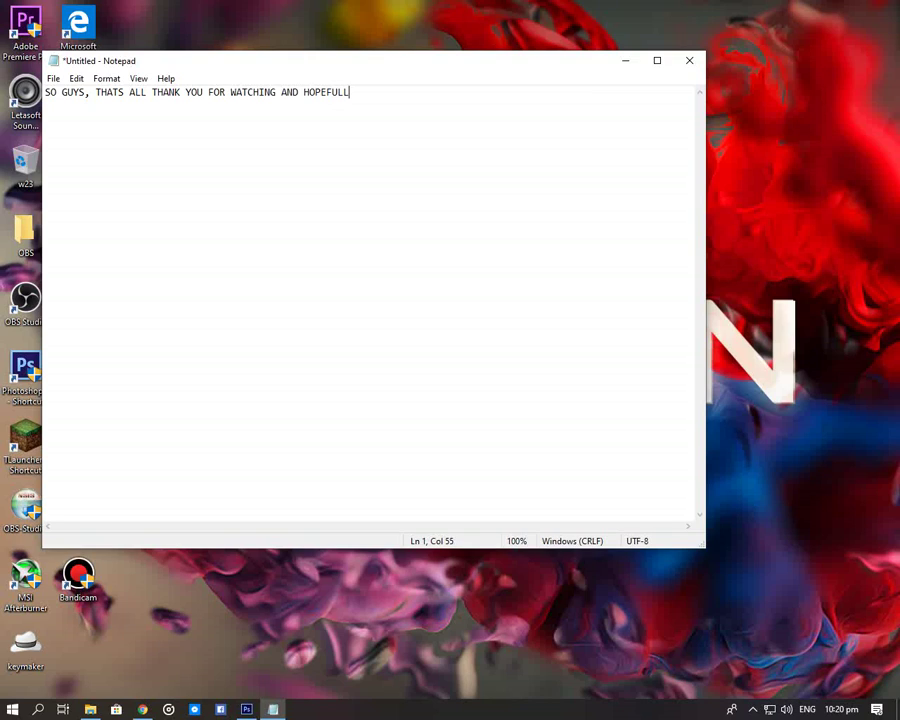
type("Y YOU WONT FORGET TO S")
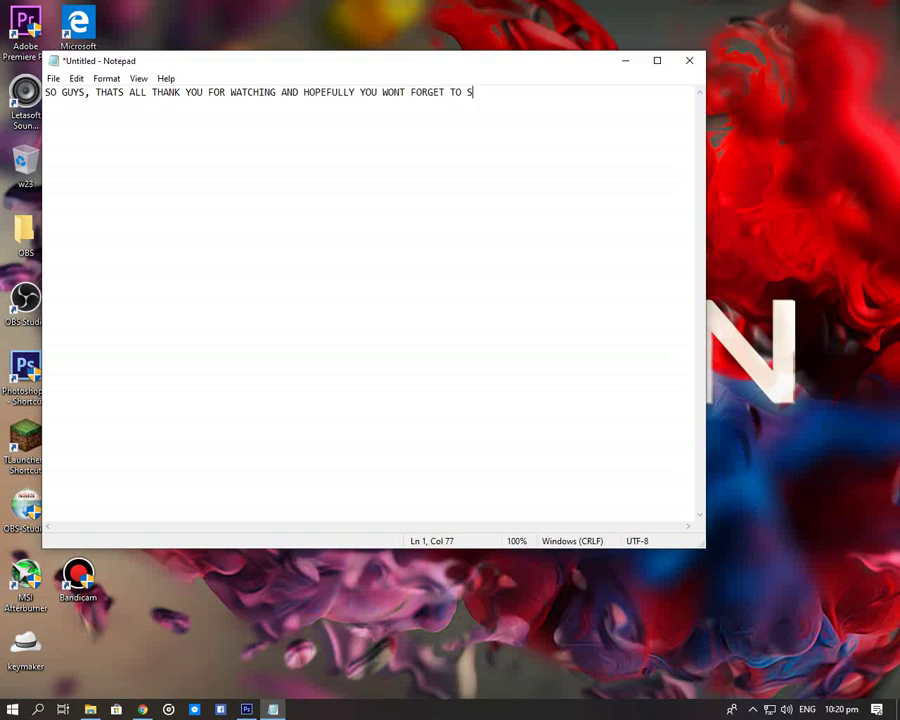
type("UBSCRIBE FOR ME <3")
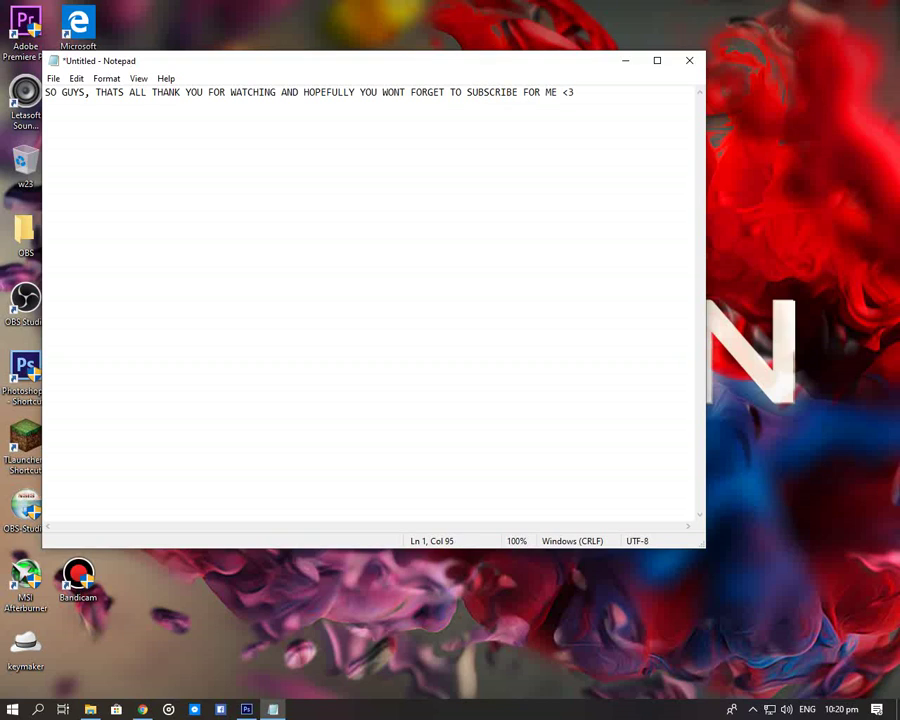
Replace the whole note with a farewell message beginning "HAVE A NICE".
key("ctrl+a")
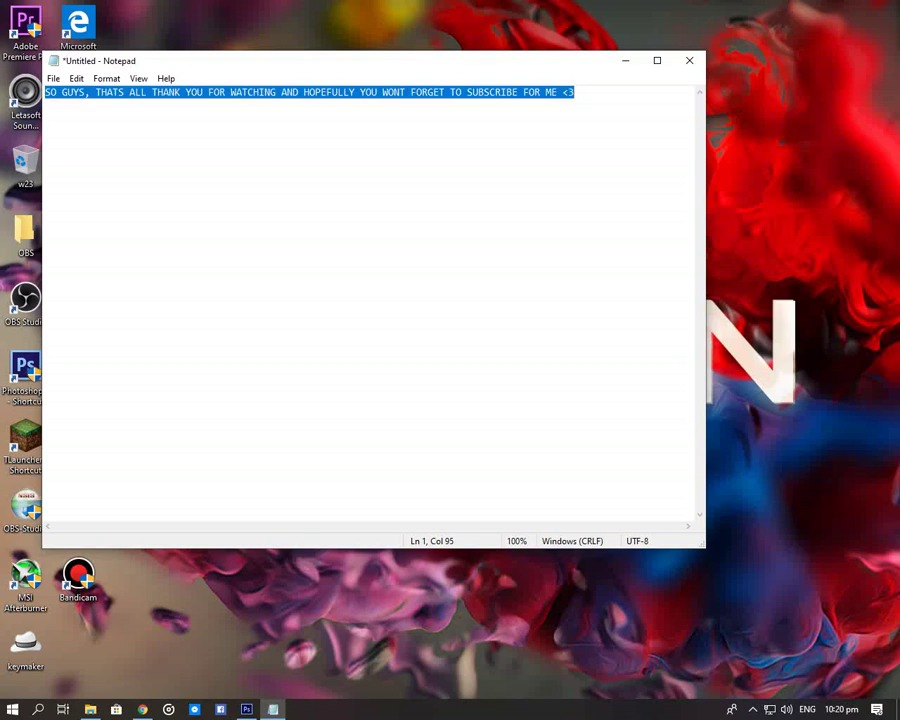
type("HAVE A NICE AND")
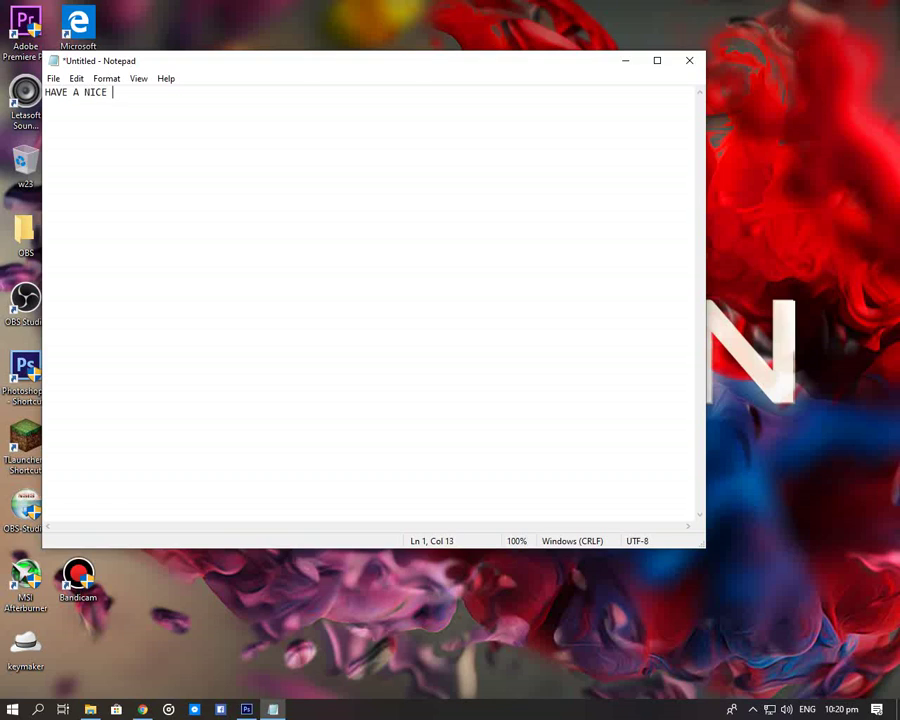